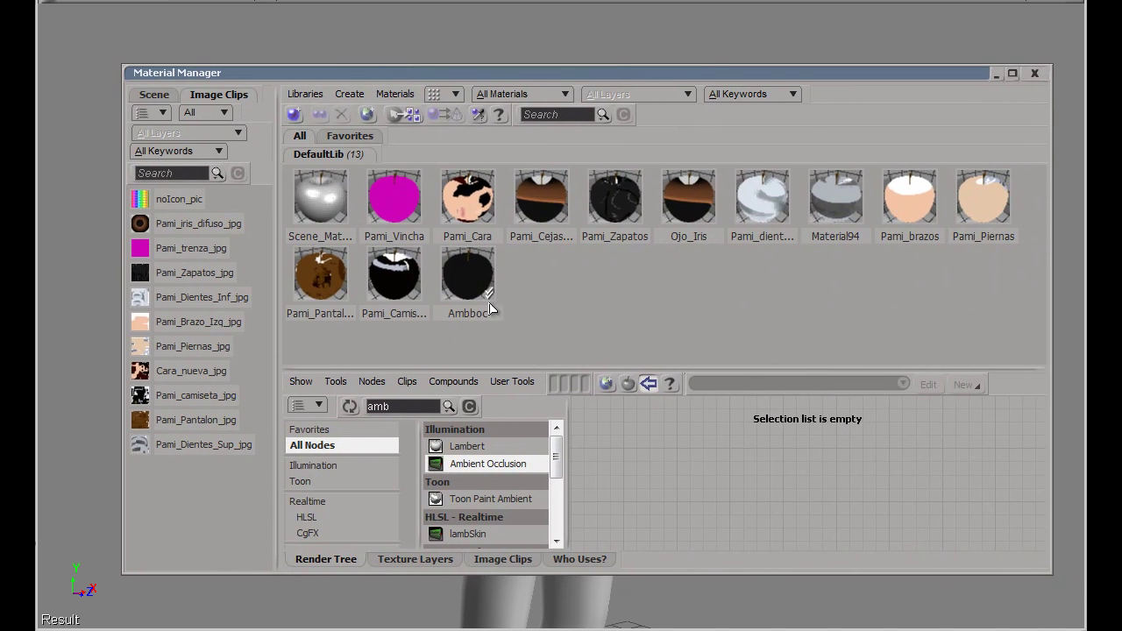
# - Select the Ambboc material, rearrange its Lambert and Ambient_Occlusion nodes, and review the AO settings
pyautogui.click(475, 275)
pyautogui.moveTo(830, 447); pyautogui.dragTo(852, 472)
pyautogui.moveTo(745, 518); pyautogui.dragTo(712, 506)
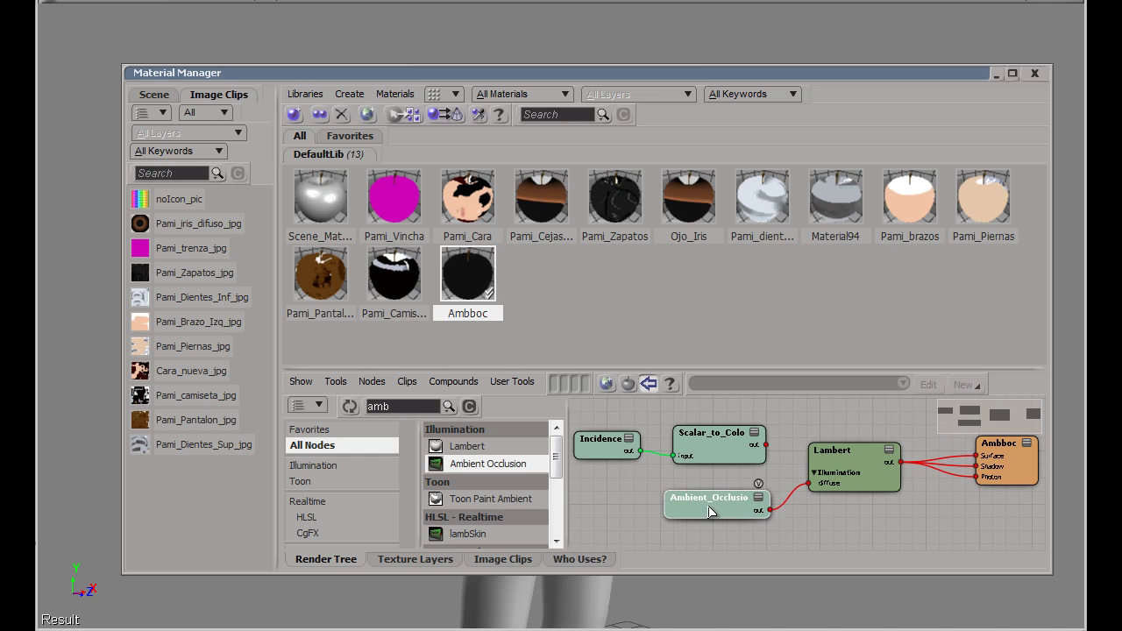
pyautogui.doubleClick(712, 501)
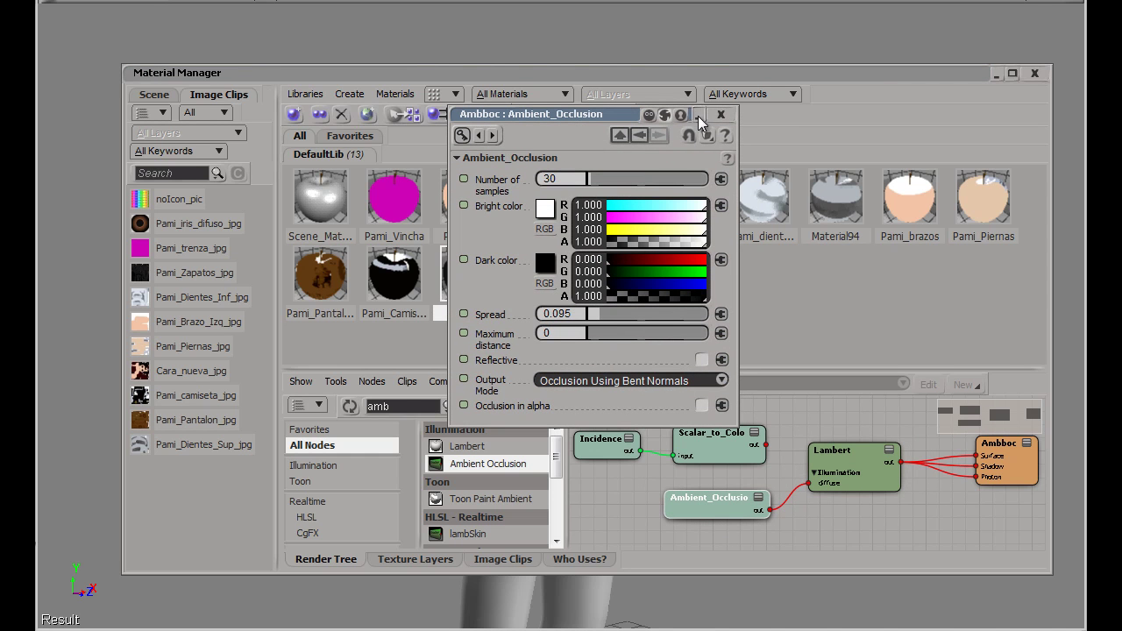
pyautogui.click(720, 115)
# - Collapse the Material Manager to the top and draw a render region over the character
pyautogui.doubleClick(721, 74)
pyautogui.moveTo(720, 74); pyautogui.dragTo(699, 19)
pyautogui.press('q')
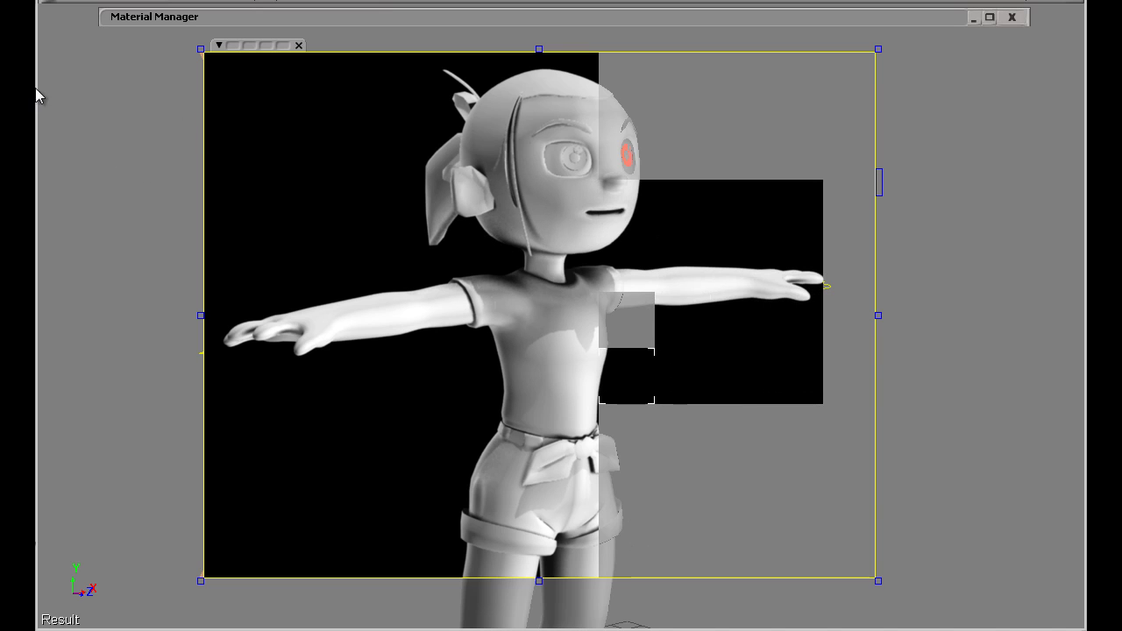
# - Dismiss the Property menu unchanged, clear the render region, and select the character's head mesh
pyautogui.rightClick(182, 191)
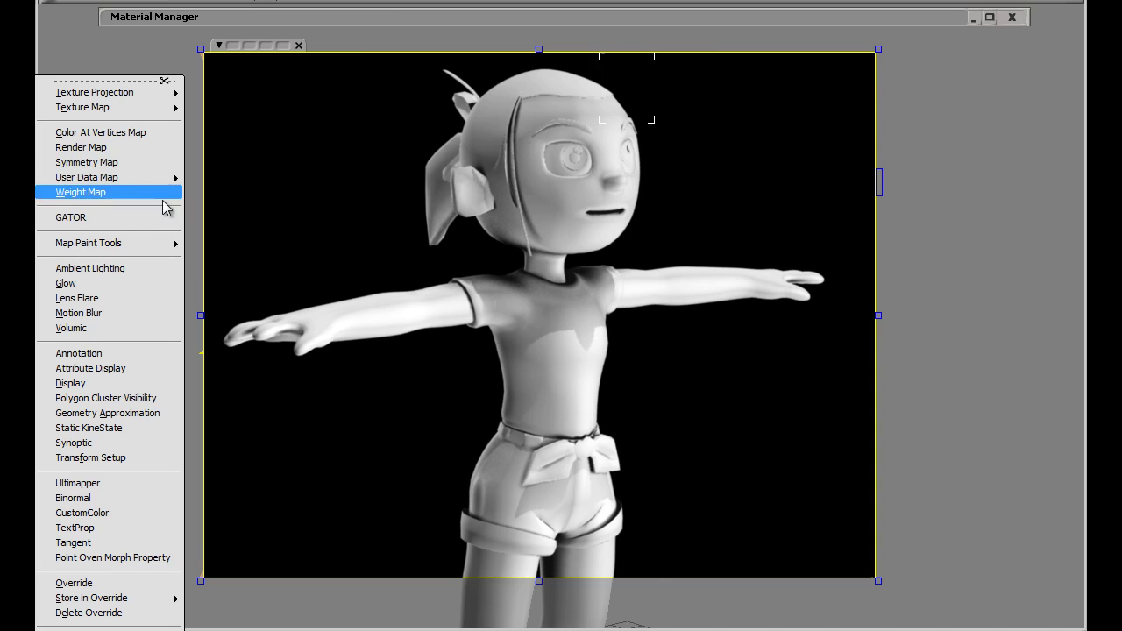
pyautogui.click(1007, 120)
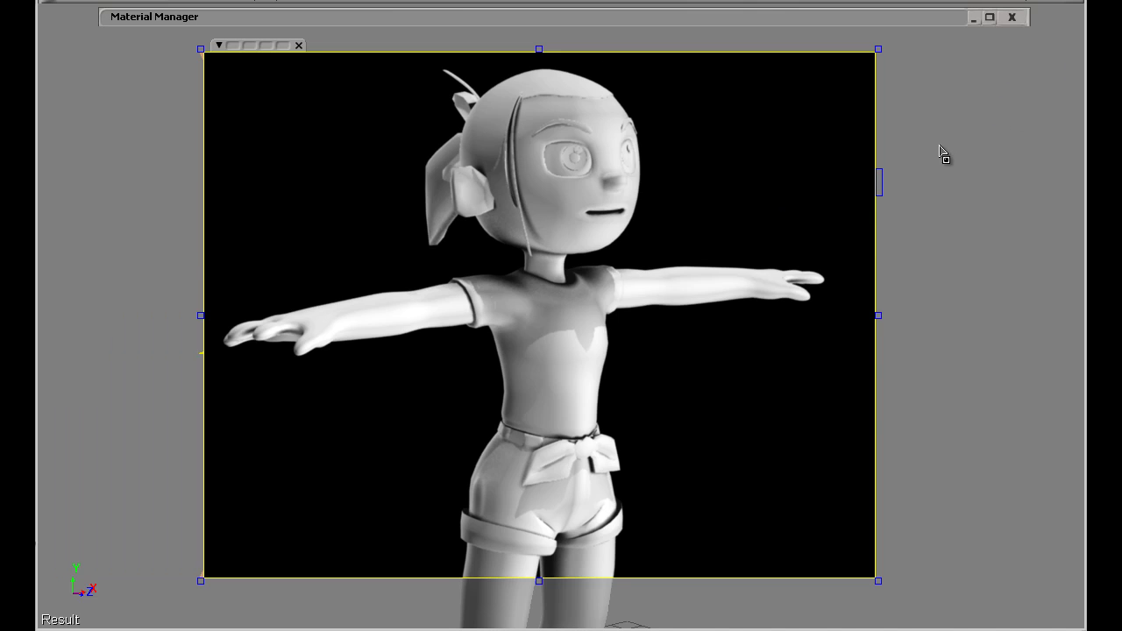
pyautogui.press('q')
pyautogui.click(548, 126)
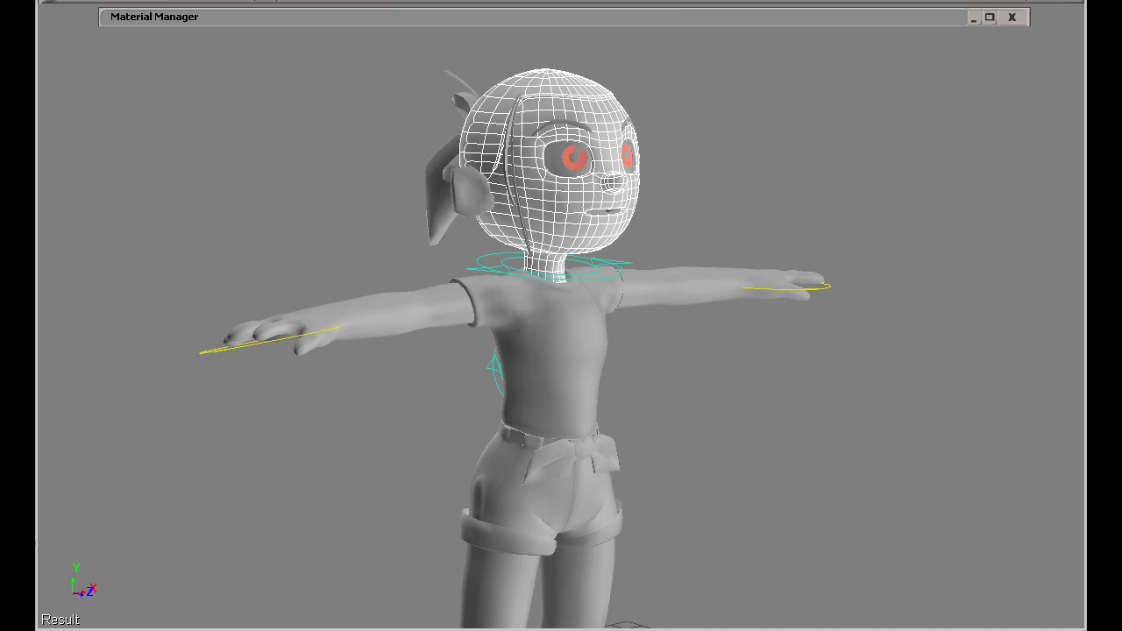
pyautogui.press('F3')
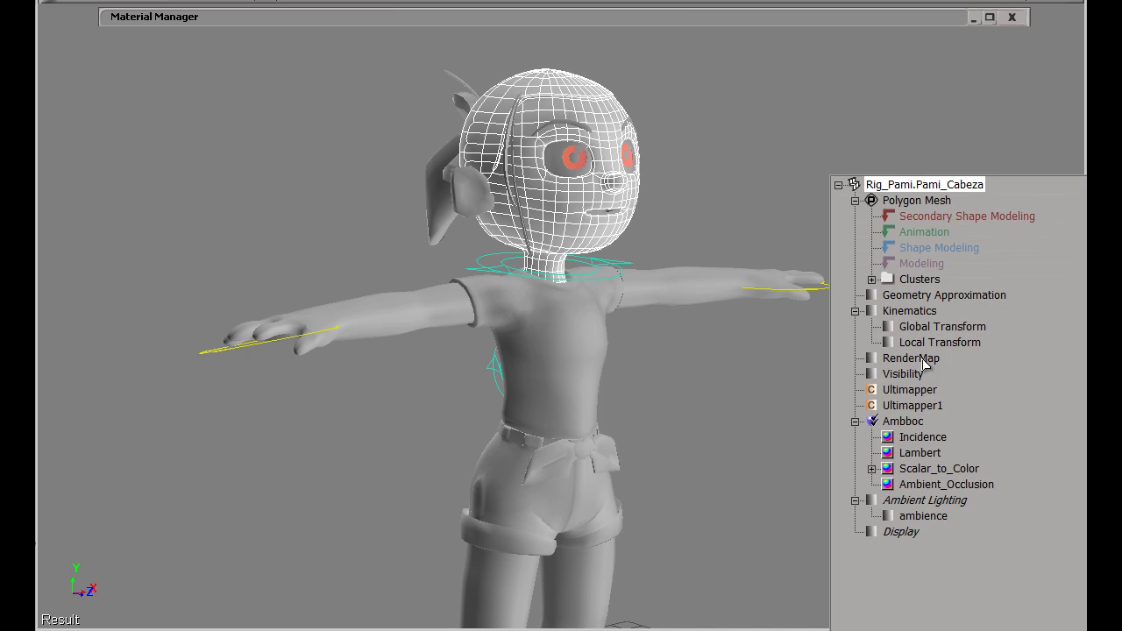
pyautogui.click(911, 358)
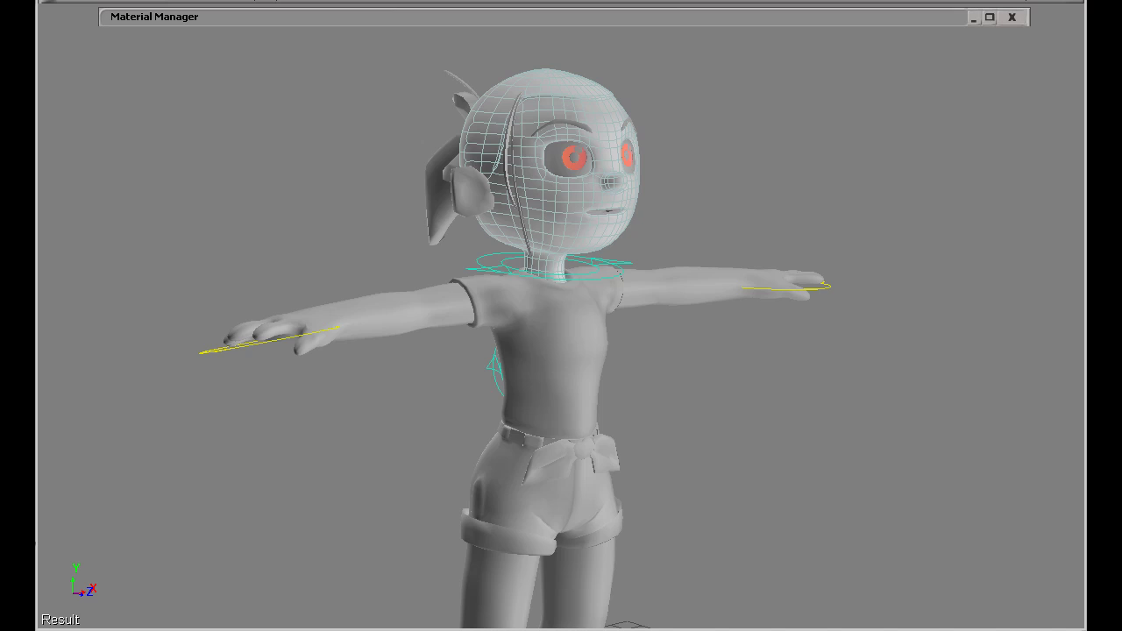
pyautogui.moveTo(433, 132); pyautogui.dragTo(575, 98)
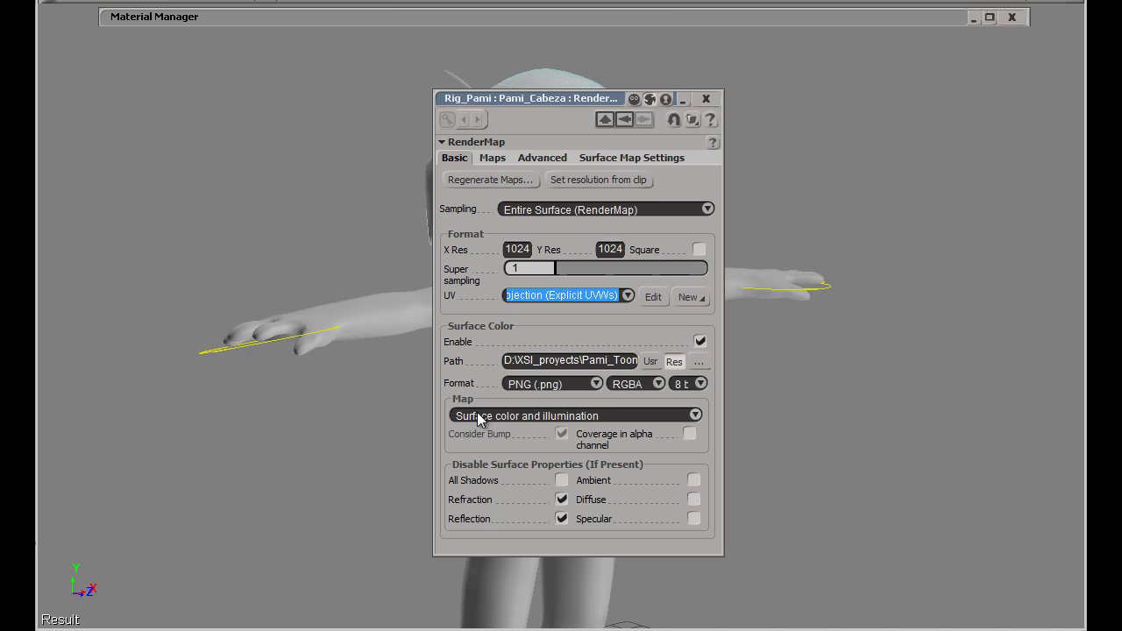
pyautogui.click(609, 419)
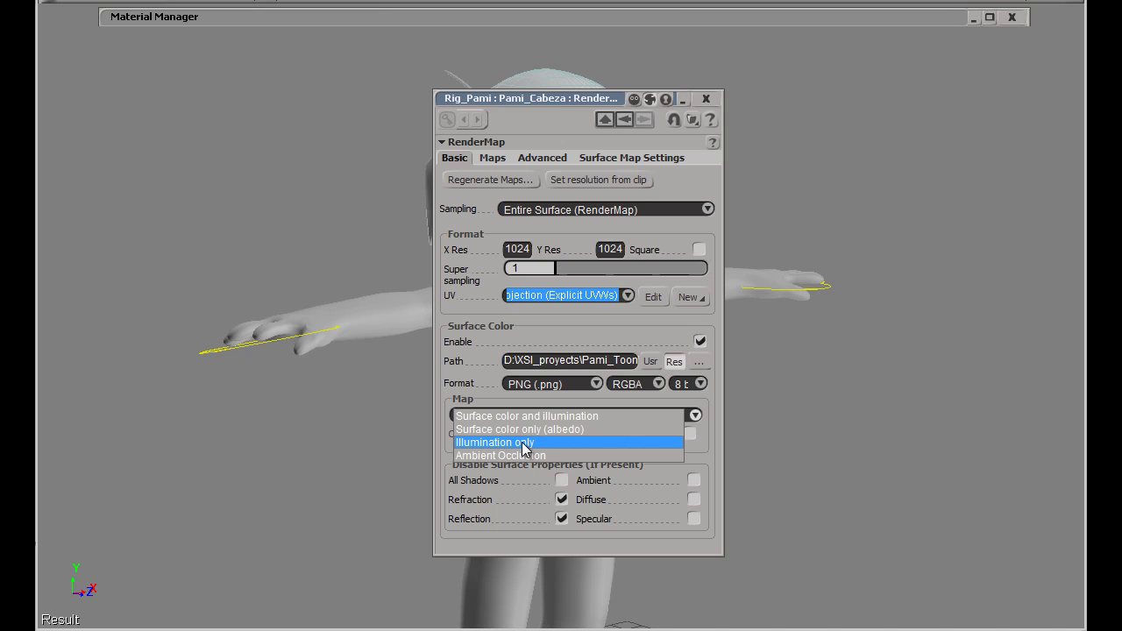
pyautogui.click(576, 182)
pyautogui.press('Escape')
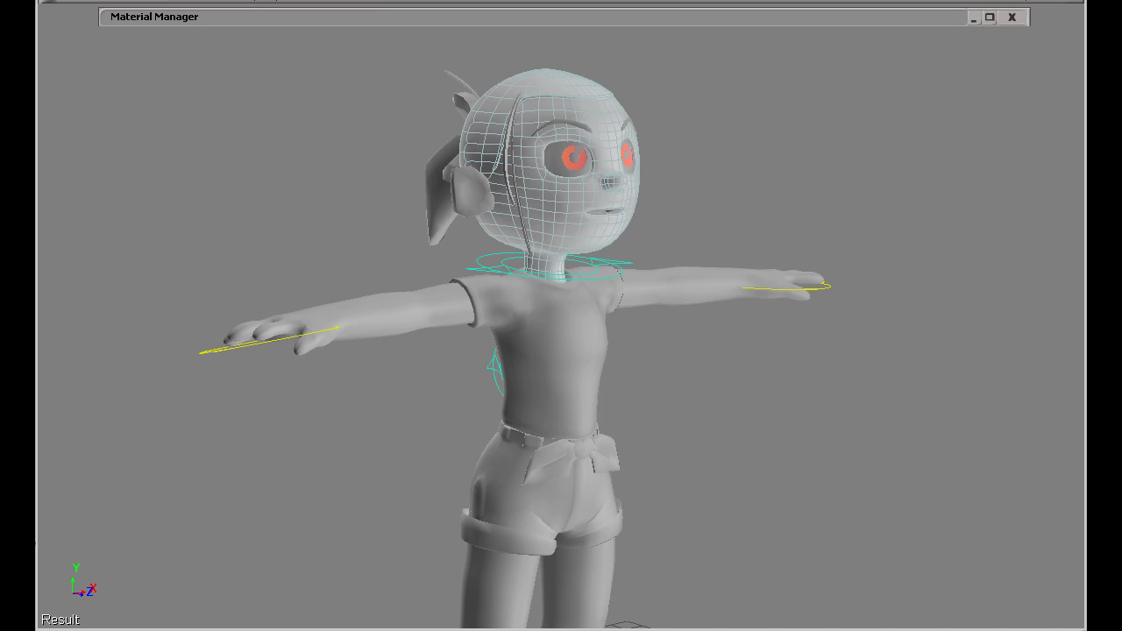
# - Bring up lighting pami.psd in Photoshop, then make the Rim_Vertex layer visible and select it
pyautogui.moveTo(293, 630)
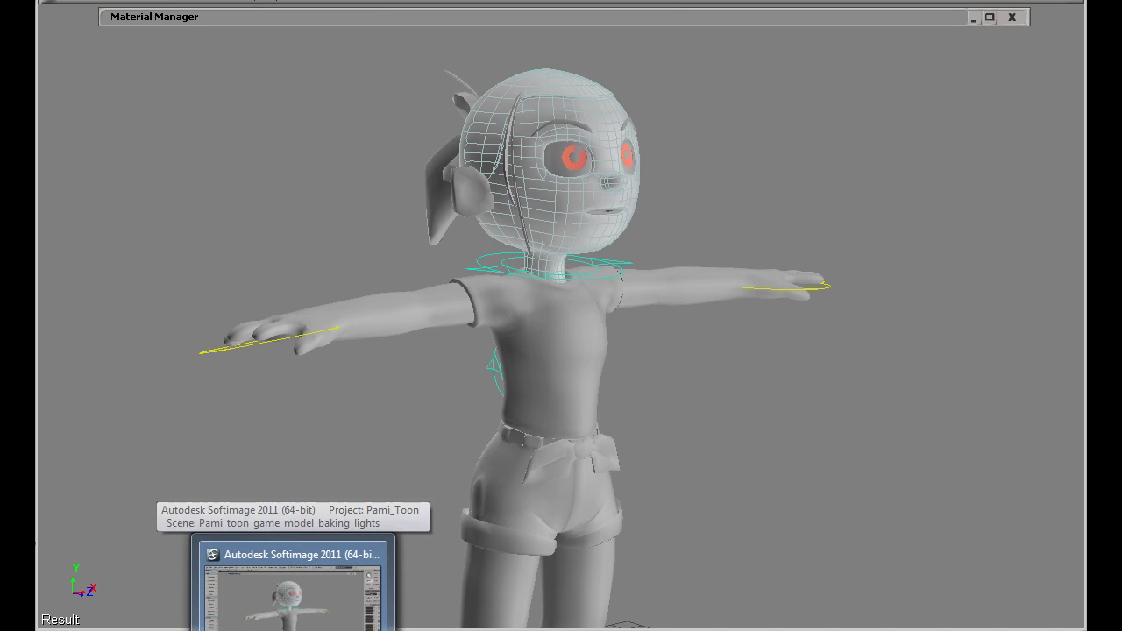
pyautogui.moveTo(347, 630)
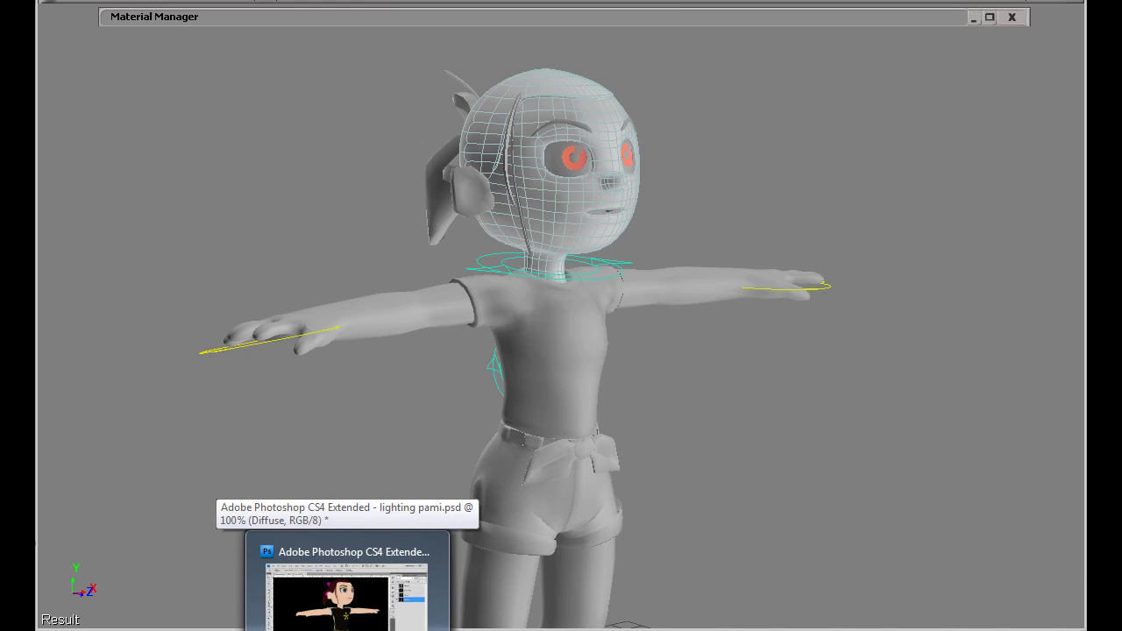
pyautogui.click(347, 596)
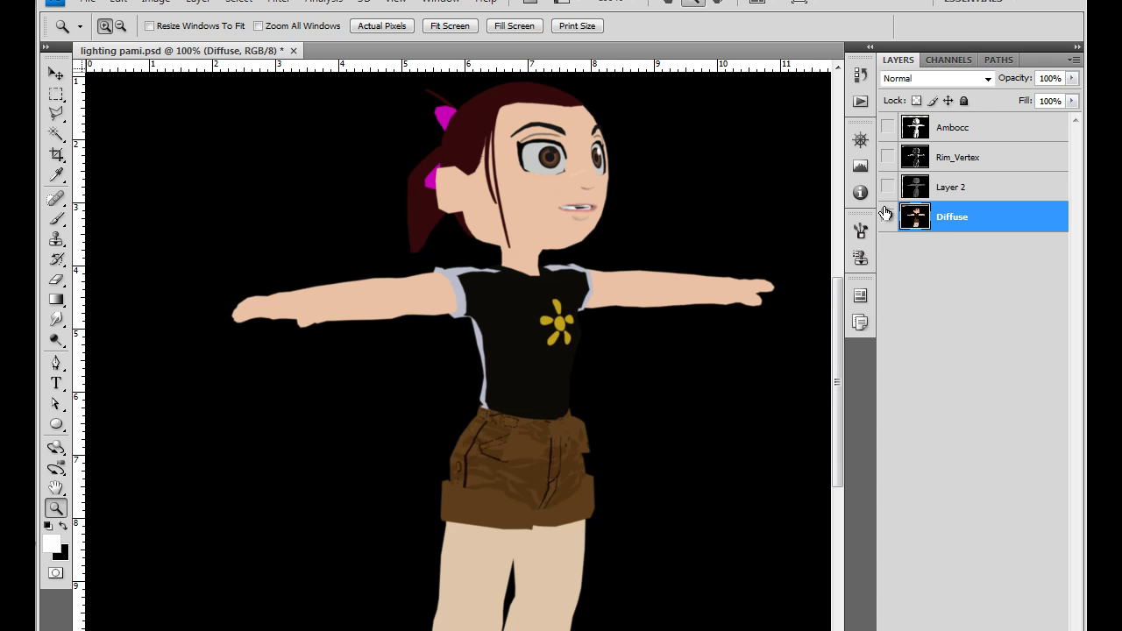
pyautogui.click(887, 157)
pyautogui.click(978, 162)
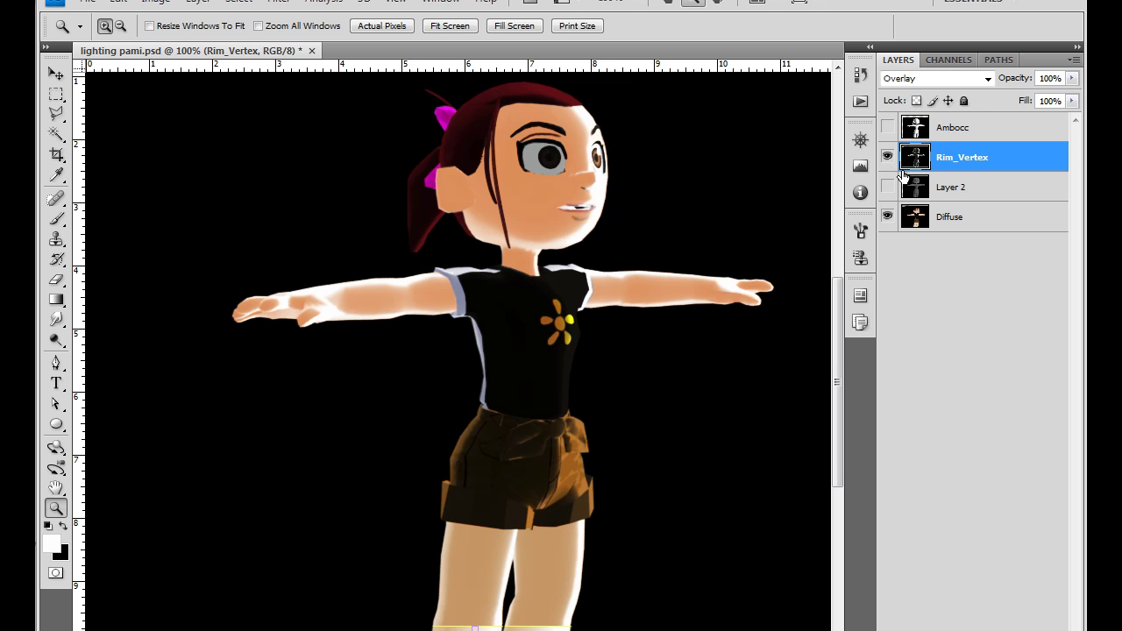
# - Show and select the Ambocc layer, then zoom into the shorts and pan up to the face
pyautogui.click(888, 127)
pyautogui.click(965, 140)
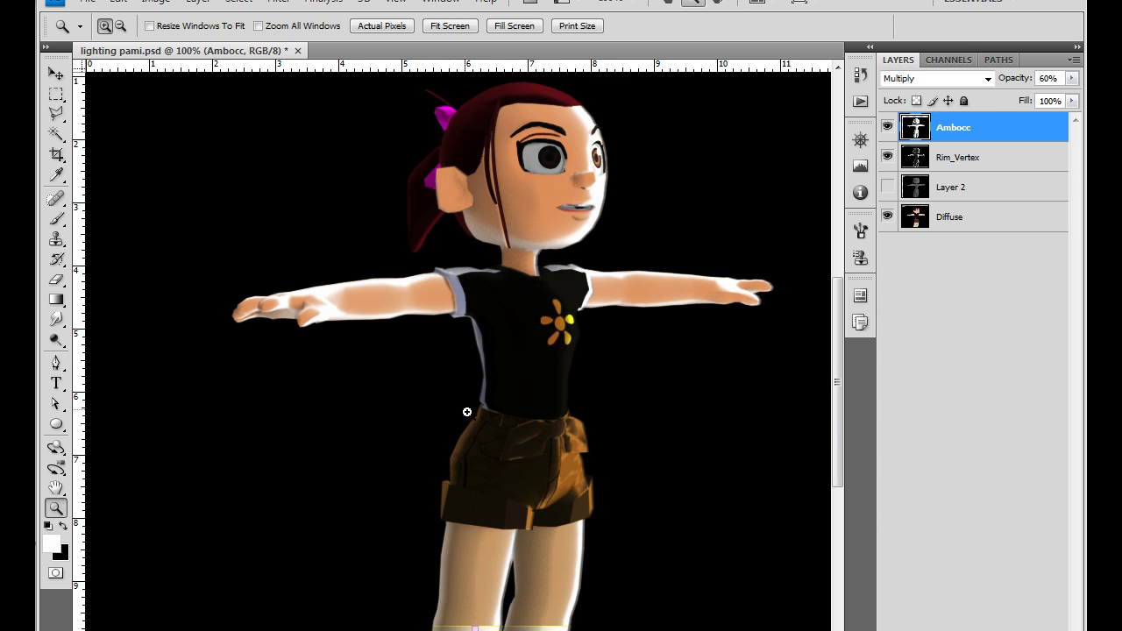
pyautogui.moveTo(378, 319); pyautogui.dragTo(646, 596)
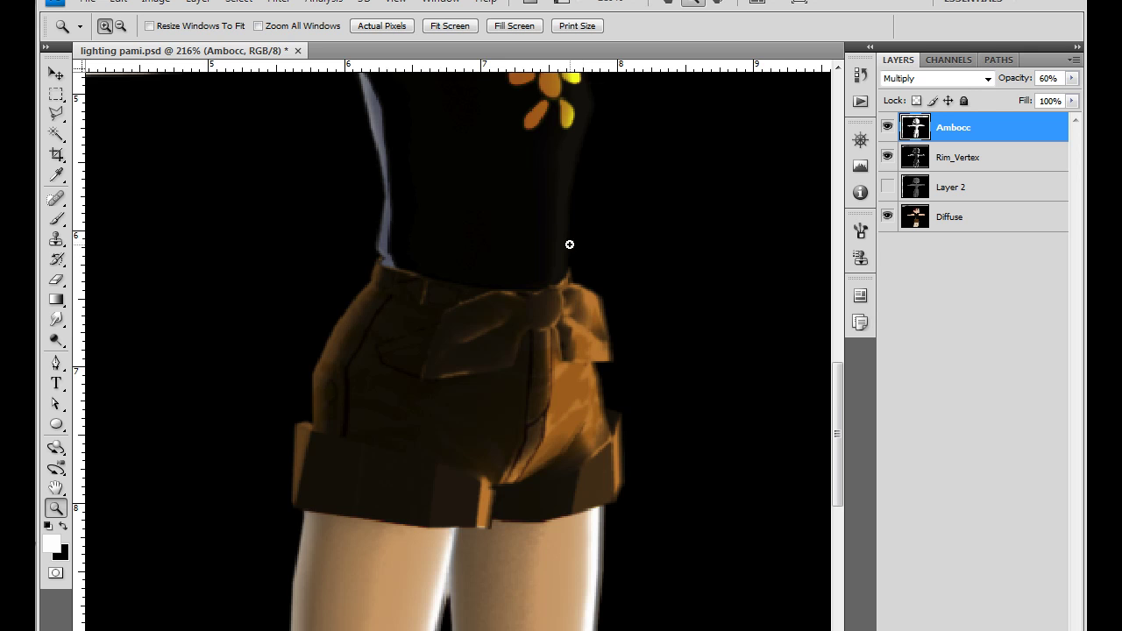
pyautogui.moveTo(526, 202); pyautogui.dragTo(509, 443)
pyautogui.moveTo(412, 386); pyautogui.dragTo(578, 413)
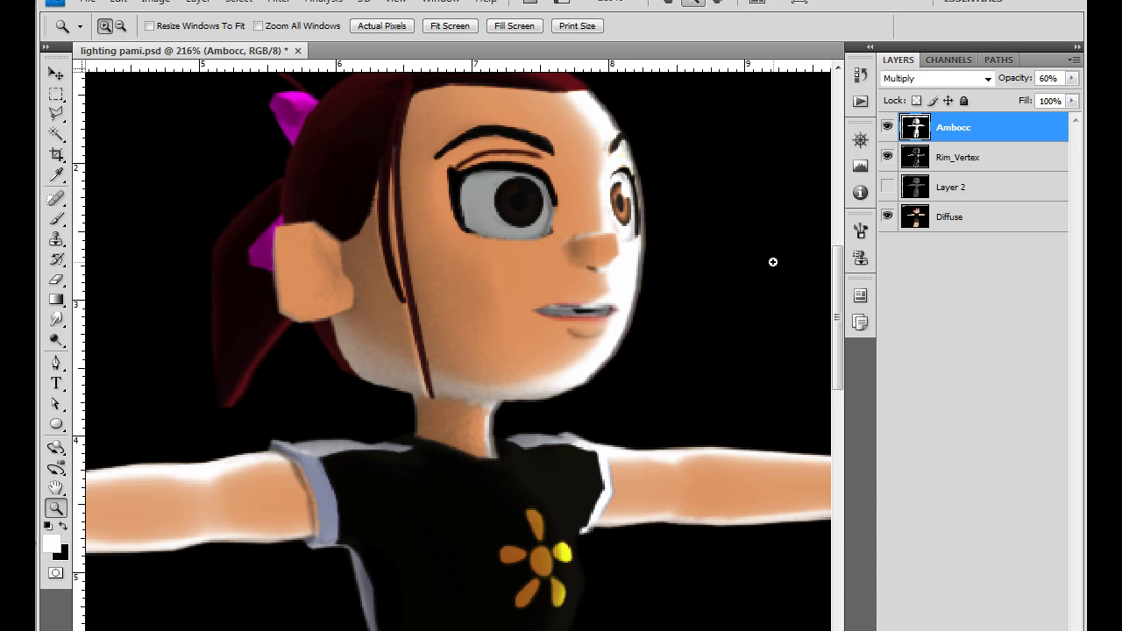
# - Colorize the Ambocc layer with Hue/Saturation at Saturation 25 for a warm reddish tint
pyautogui.press('i')
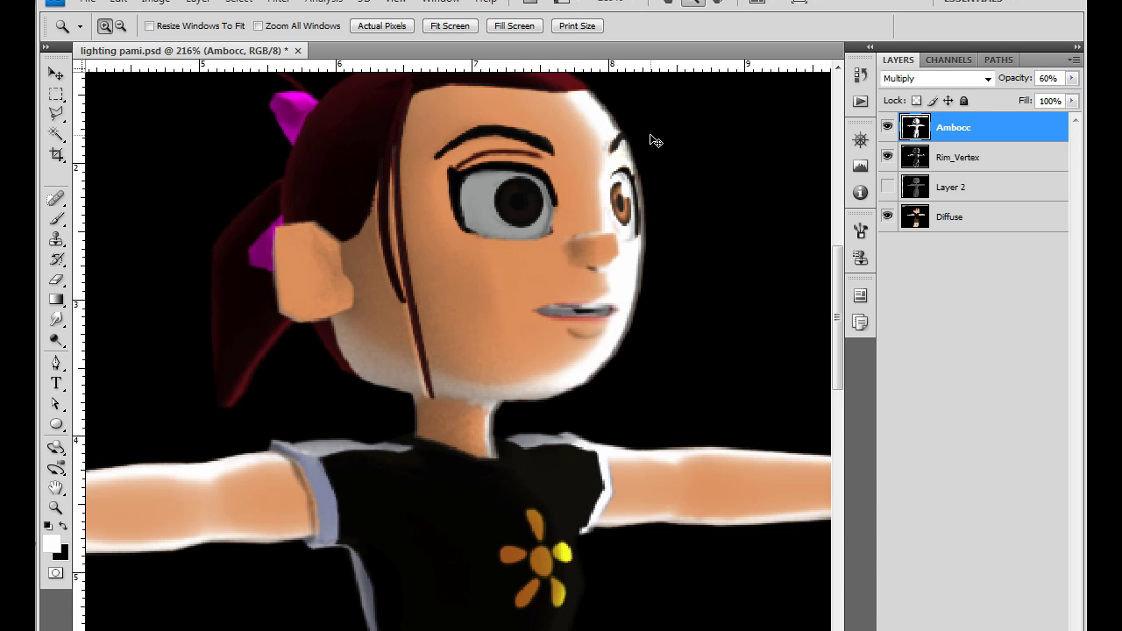
pyautogui.hotkey('ctrl', 'u')
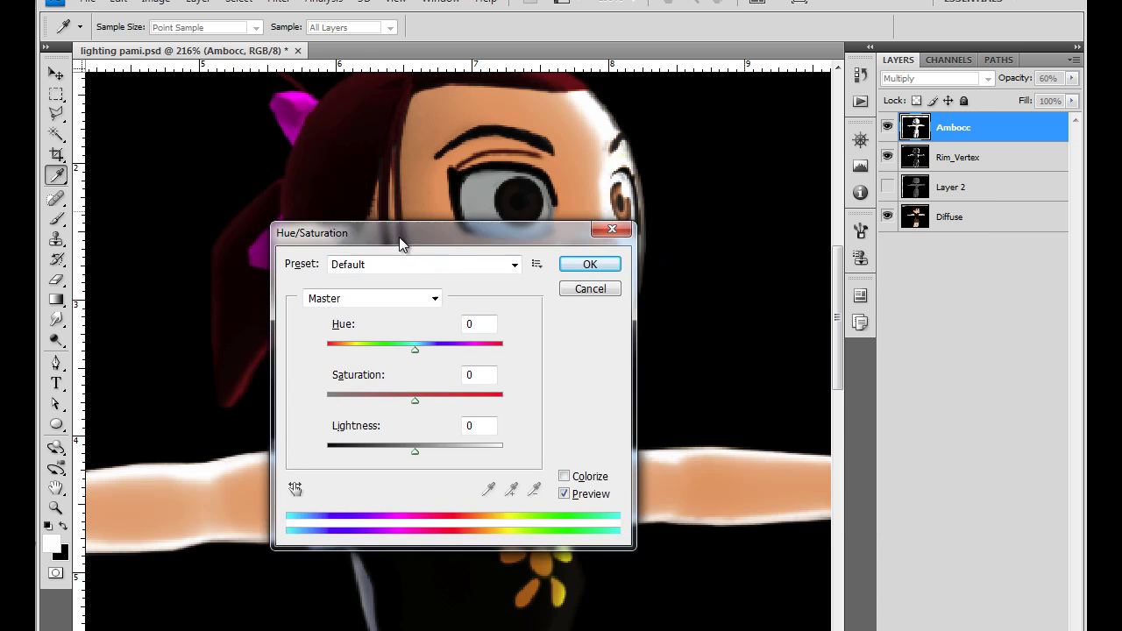
pyautogui.moveTo(398, 236); pyautogui.dragTo(763, 300)
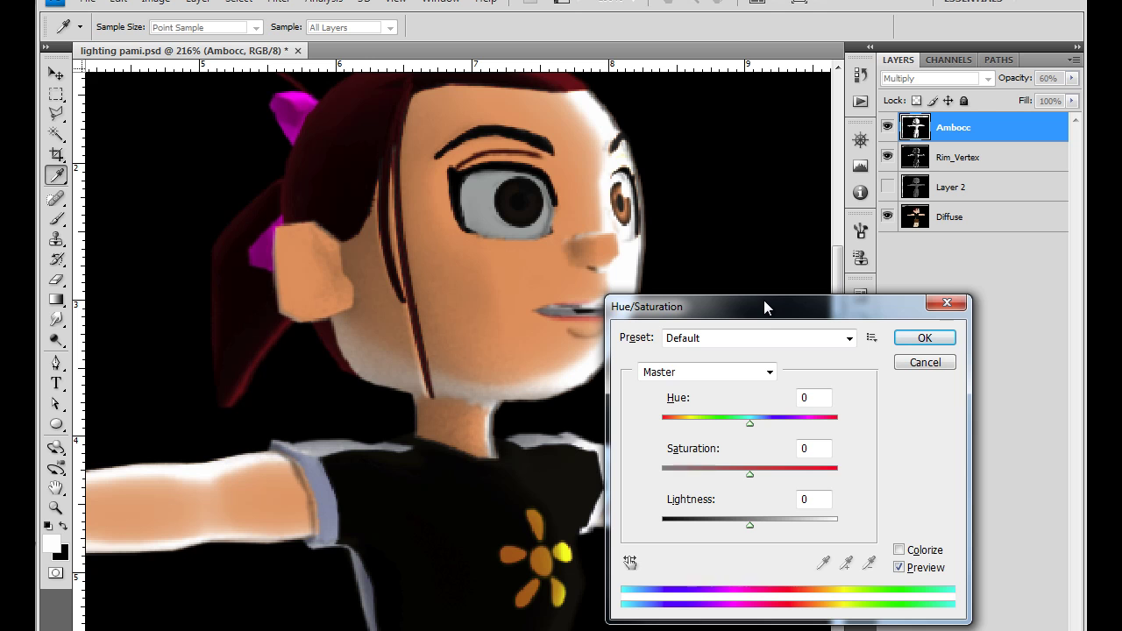
pyautogui.click(898, 550)
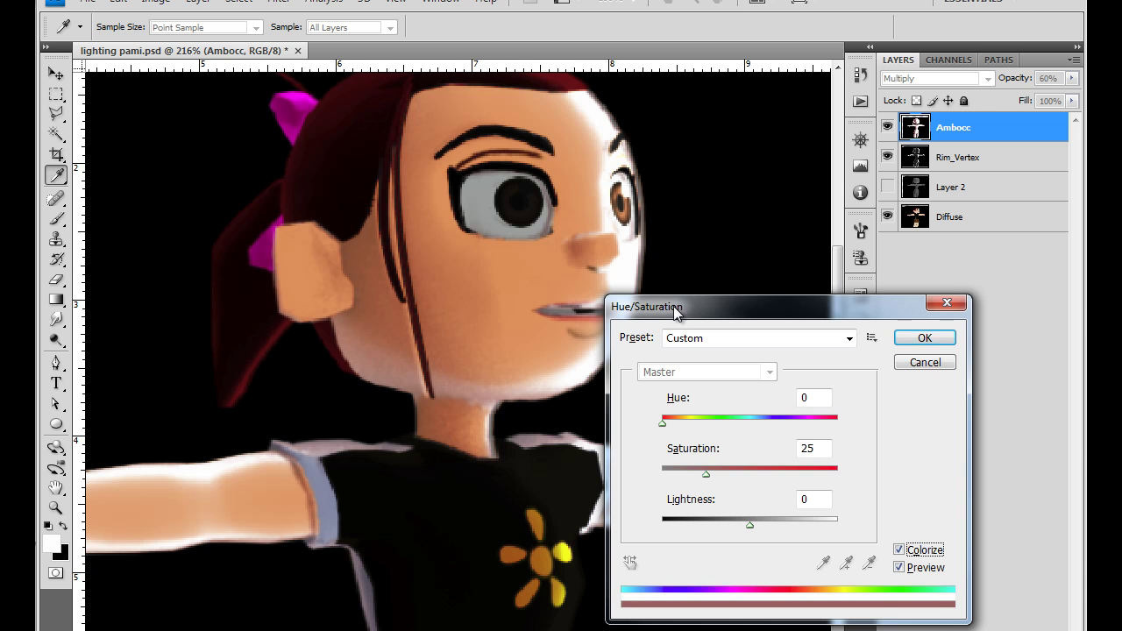
pyautogui.moveTo(675, 306); pyautogui.dragTo(932, 303)
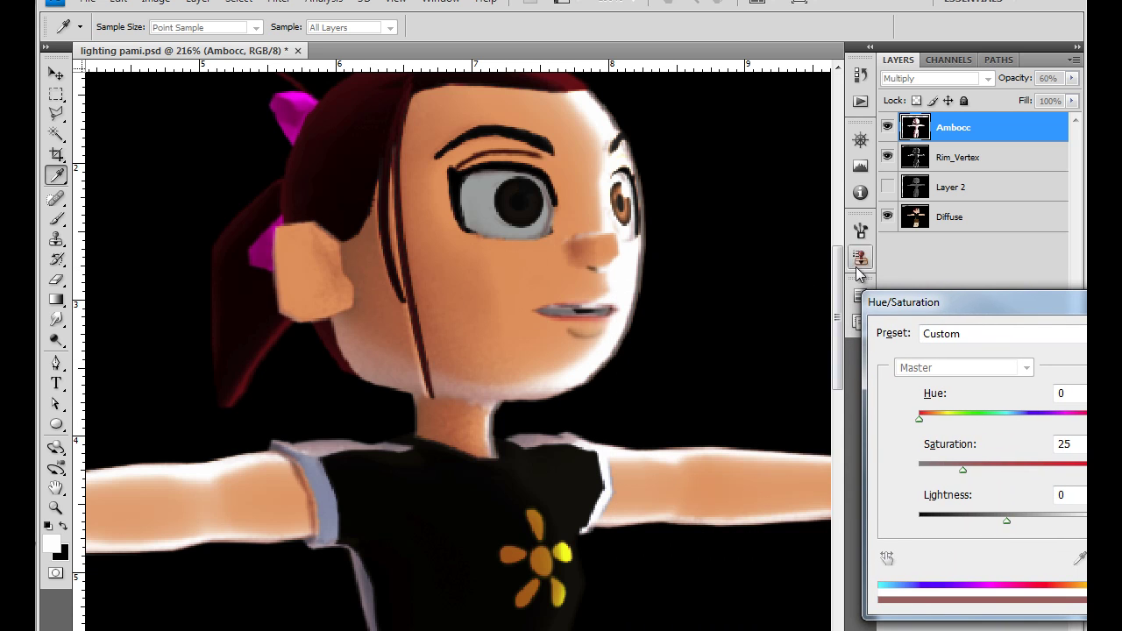
pyautogui.moveTo(1037, 302); pyautogui.dragTo(691, 313)
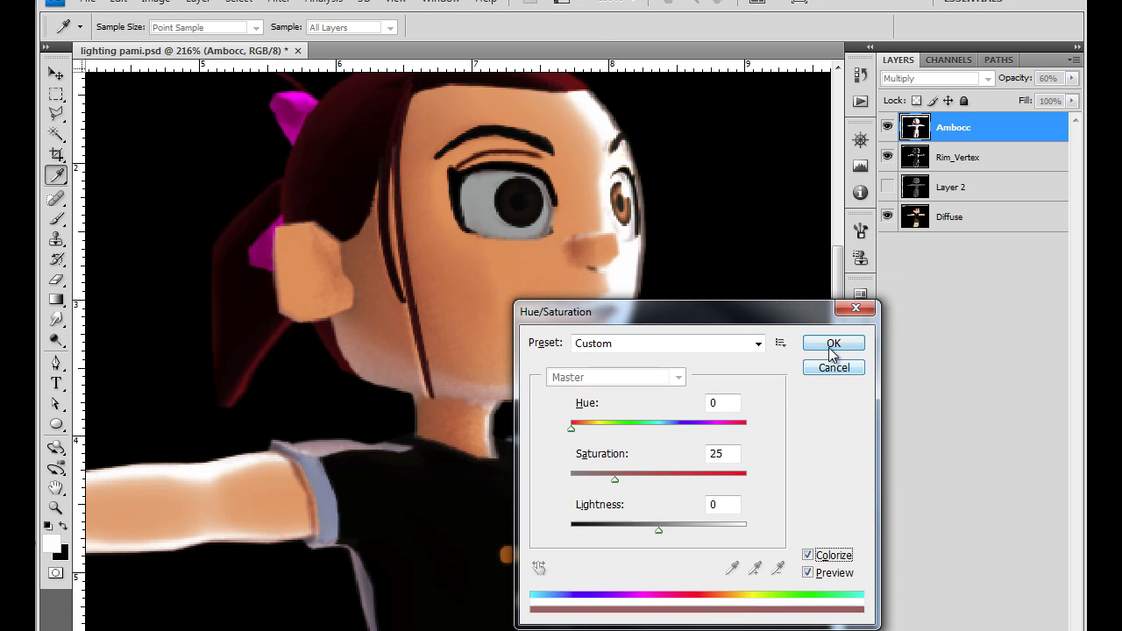
pyautogui.click(834, 343)
# - Zoom the canvas back out to 100% and pan to show the character's whole body
pyautogui.press('z')
pyautogui.keyDown('alt'); pyautogui.click(488, 314); pyautogui.keyUp('alt')
pyautogui.keyDown('alt'); pyautogui.click(543, 329); pyautogui.keyUp('alt')
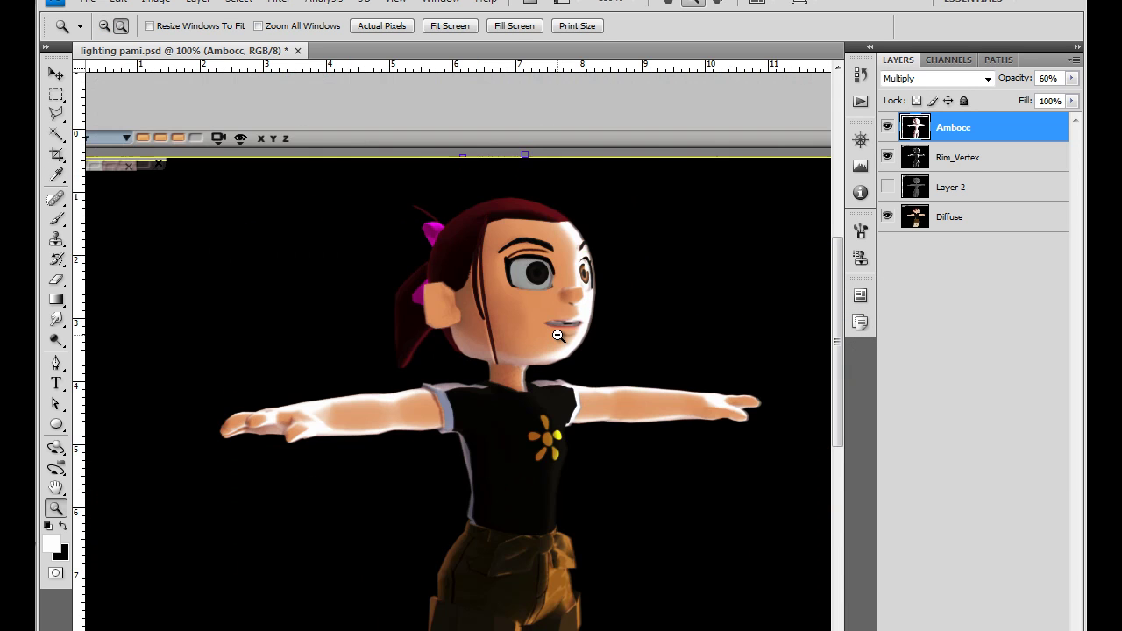
pyautogui.moveTo(604, 396); pyautogui.dragTo(571, 258)
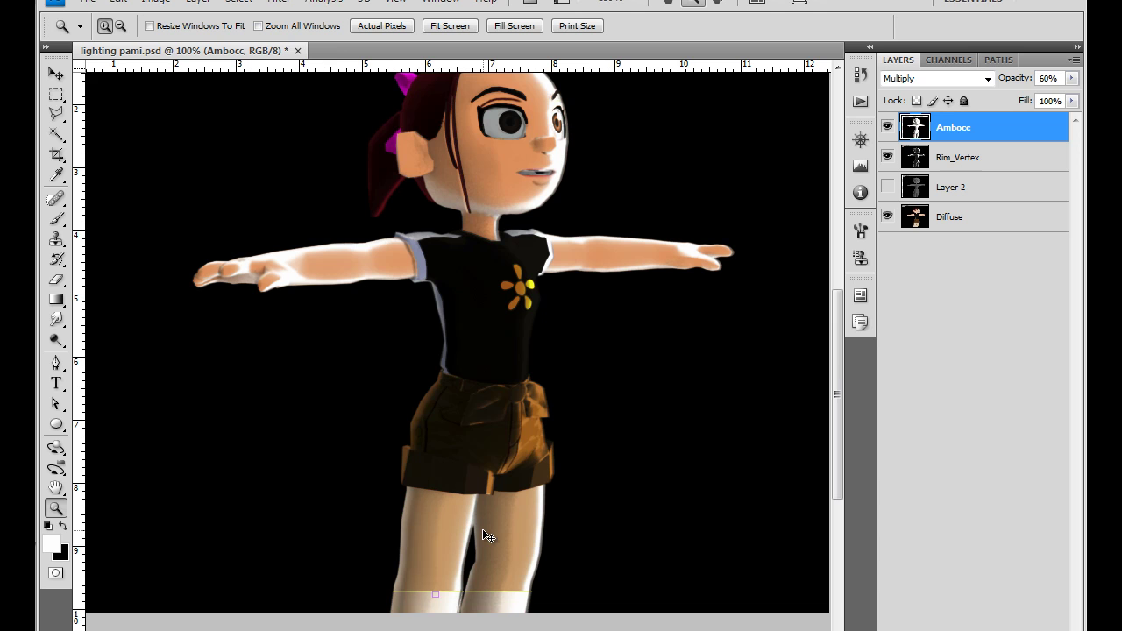
pyautogui.hotkey('ctrl', 'y')
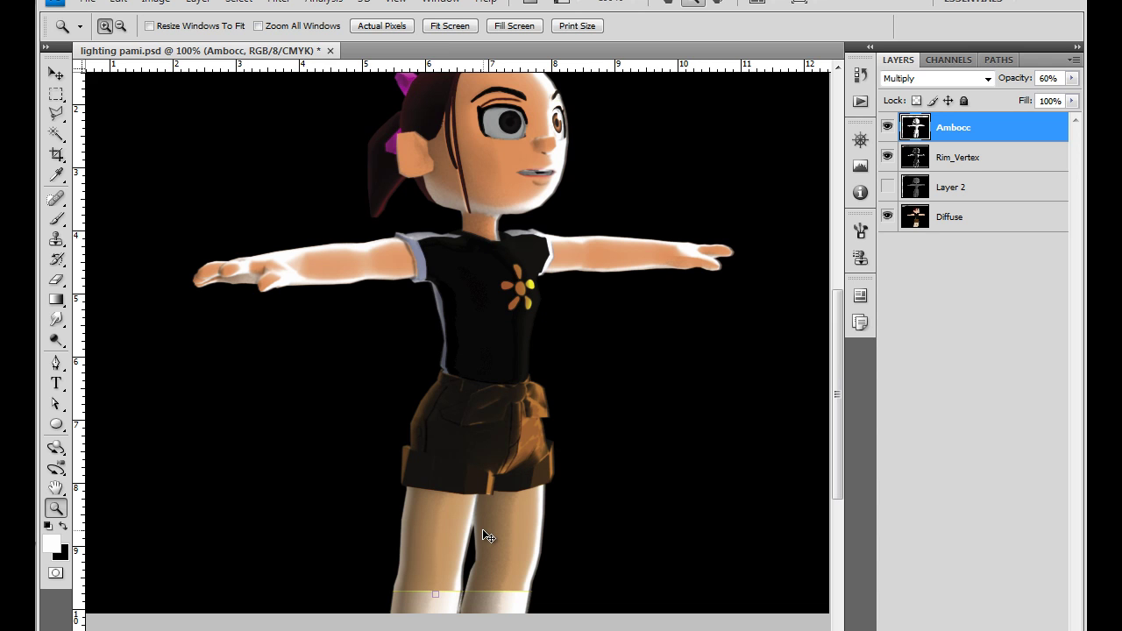
pyautogui.hotkey('ctrl', 'y')
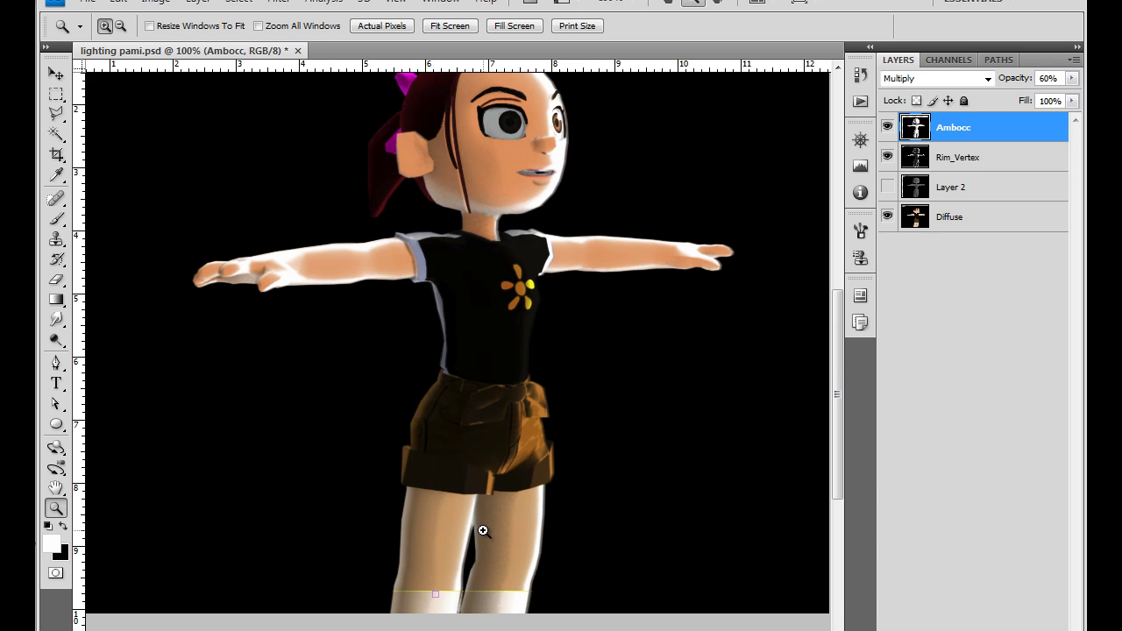
pyautogui.hotkey('ctrl', 'alt', 'z')
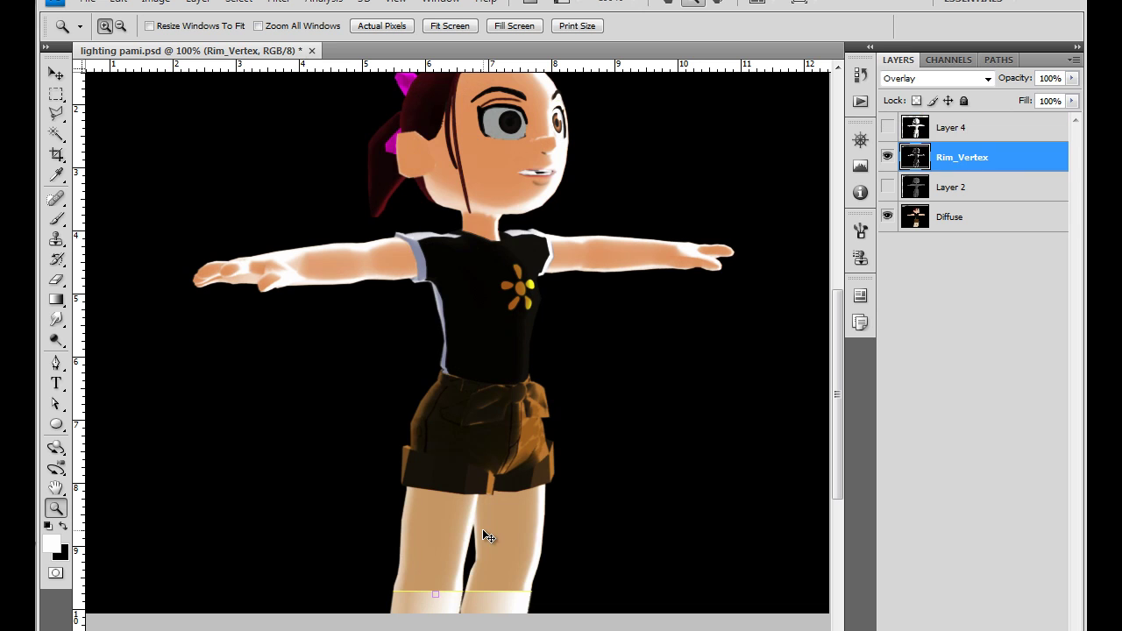
pyautogui.hotkey('ctrl', 'shift', 'z')
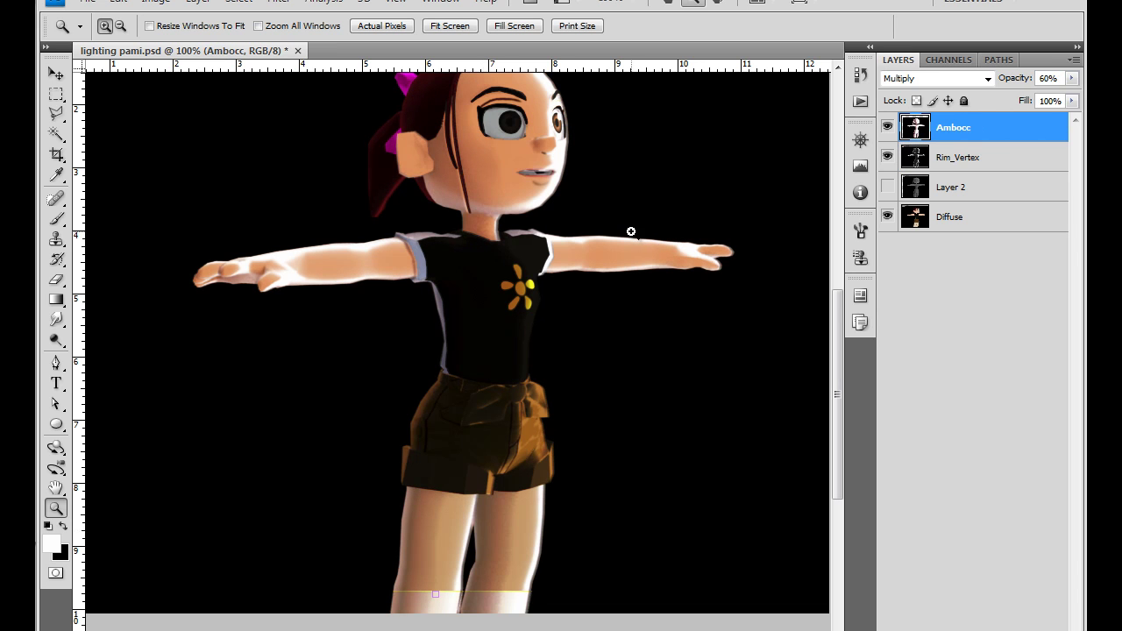
pyautogui.moveTo(556, 173); pyautogui.dragTo(563, 228)
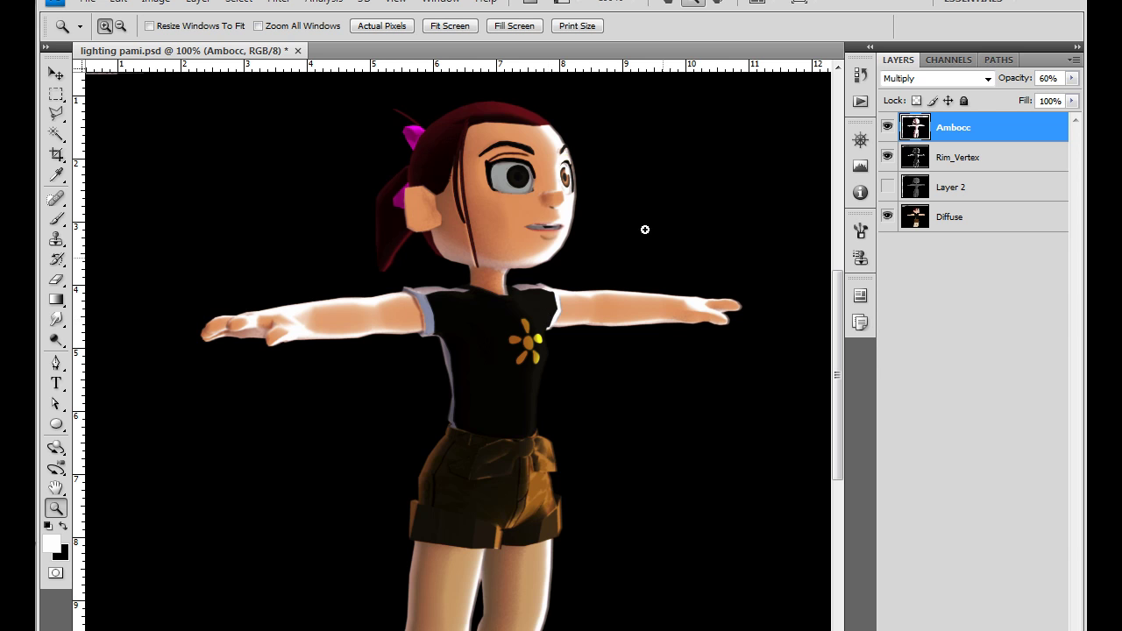
# - Pan to the composite's top edge, then switch over to the Softimage scene
pyautogui.moveTo(546, 424); pyautogui.dragTo(554, 463)
pyautogui.click(1030, 7)
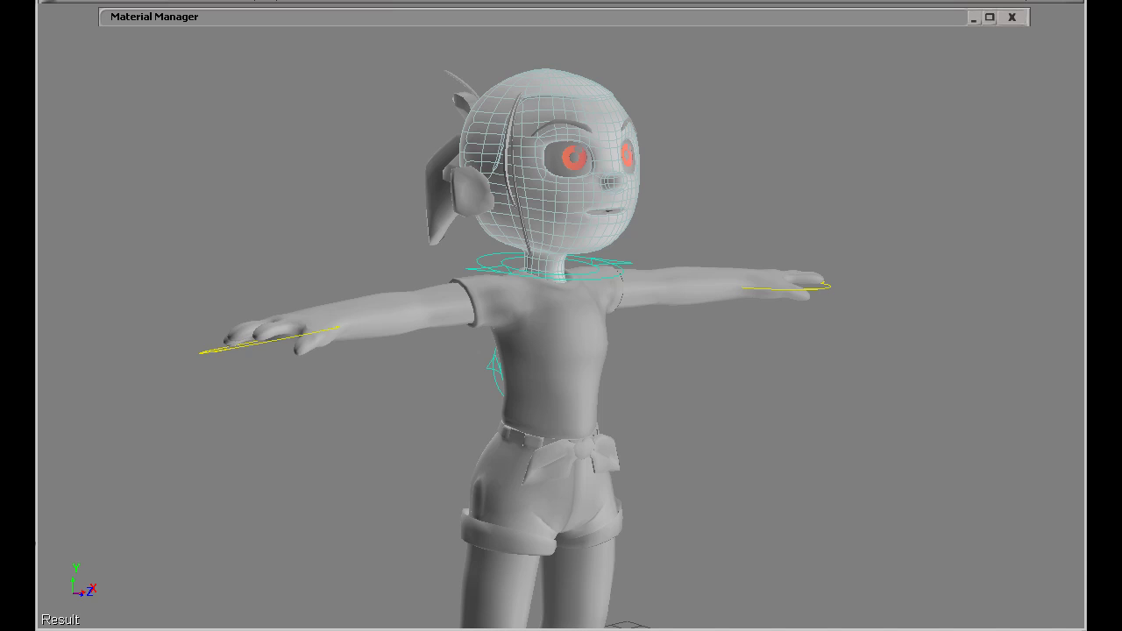
# - Bring Softimage forward to view the rigged girl in her textured toon colours
pyautogui.hotkey('alt', 'Tab')
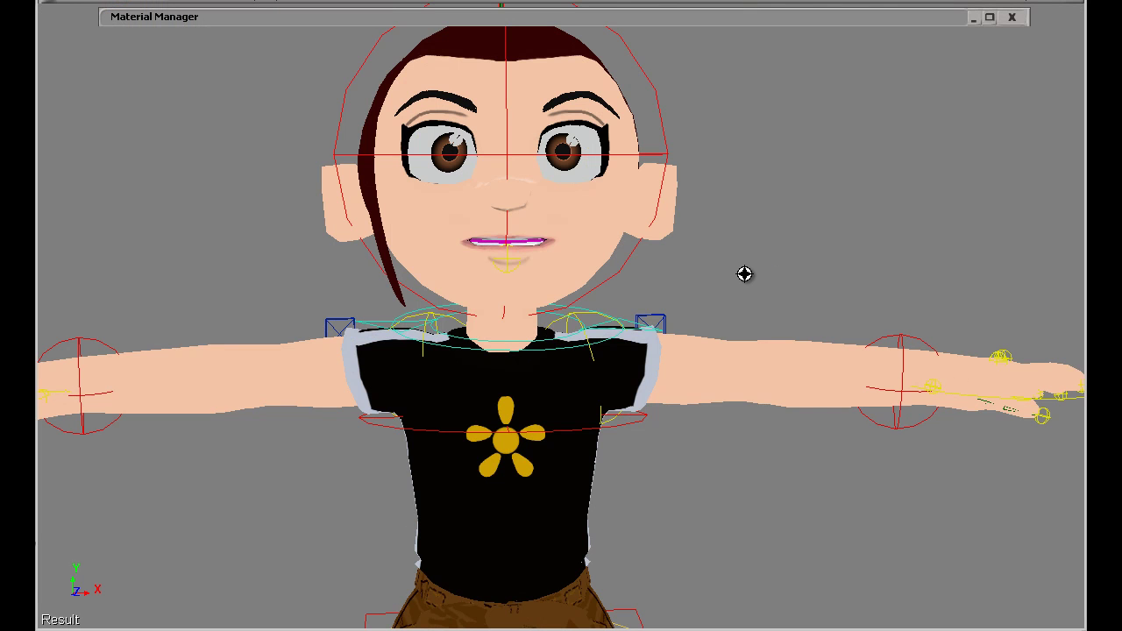
# - Zoom out, orbit to a higher left three-quarter view, and render a region over the whole character
pyautogui.scroll(-1, 747, 272)
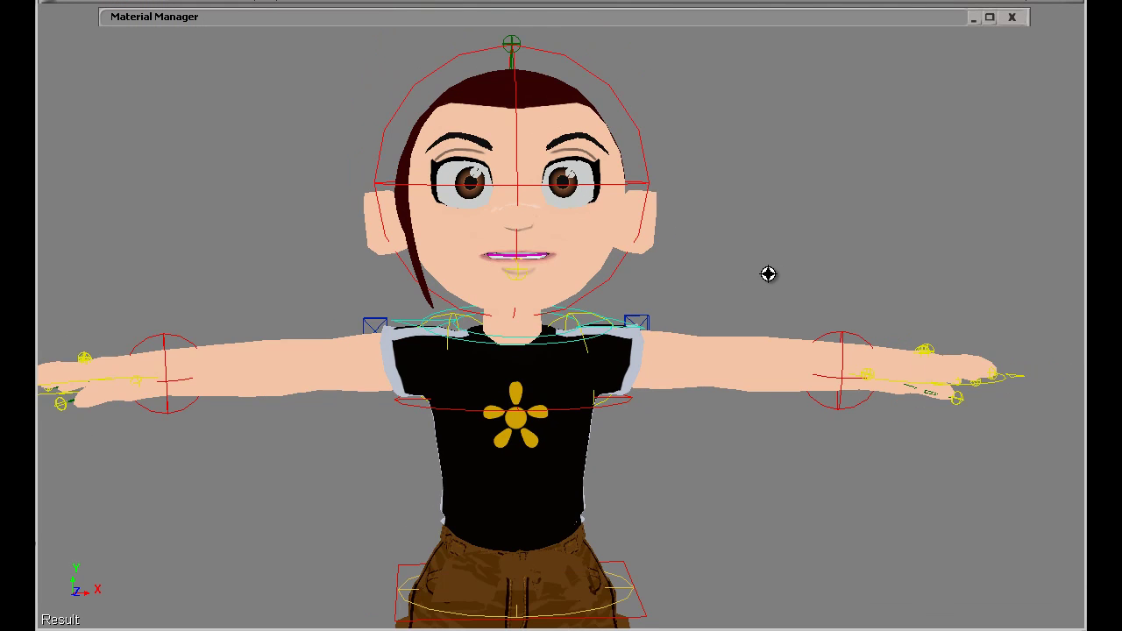
pyautogui.scroll(-1, 773, 275)
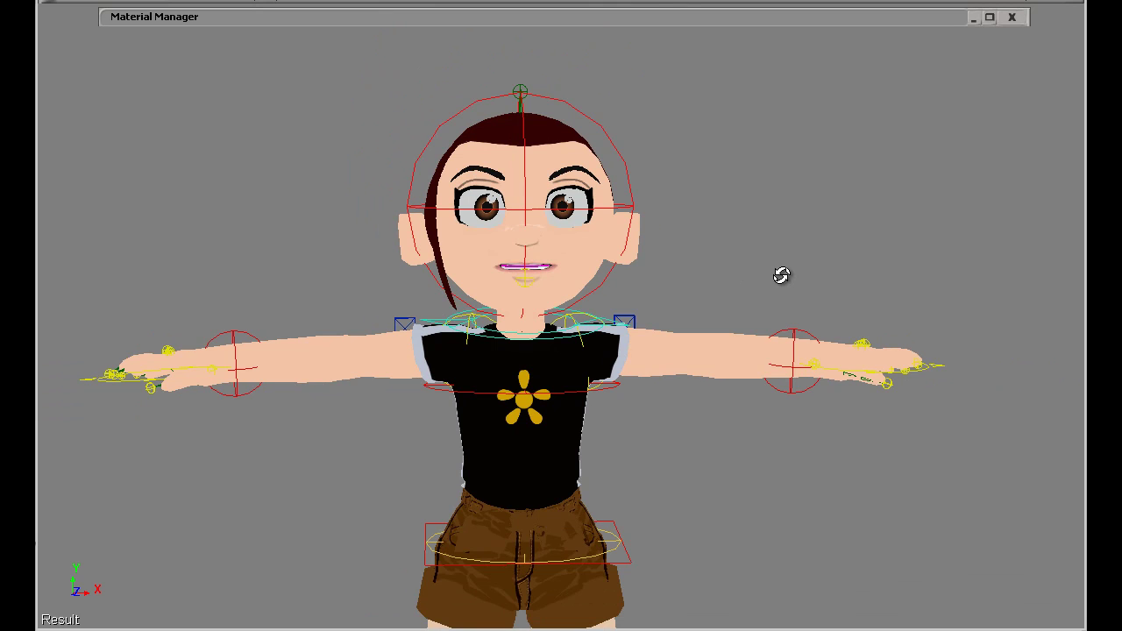
pyautogui.moveTo(784, 274); pyautogui.dragTo(724, 337)
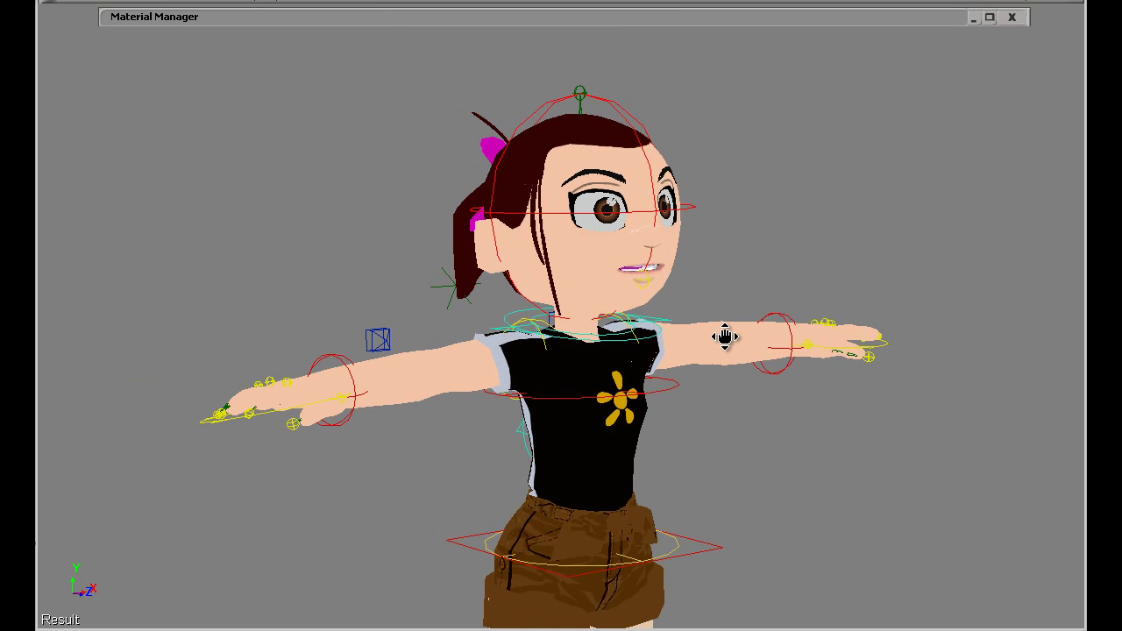
pyautogui.scroll(-1, 727, 350)
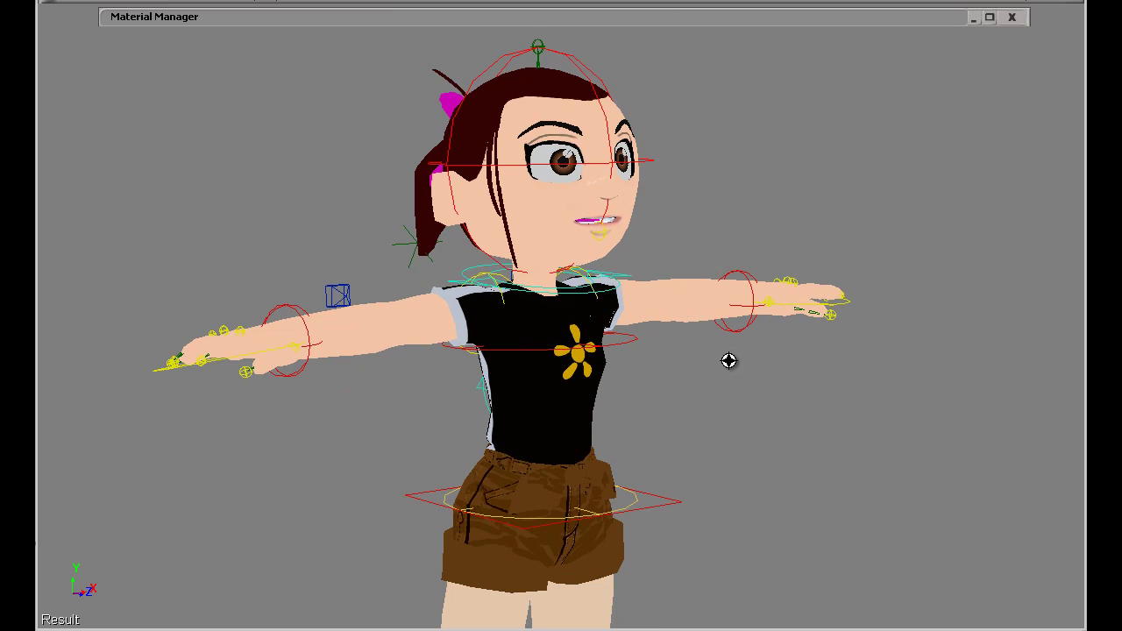
pyautogui.scroll(-1, 712, 350)
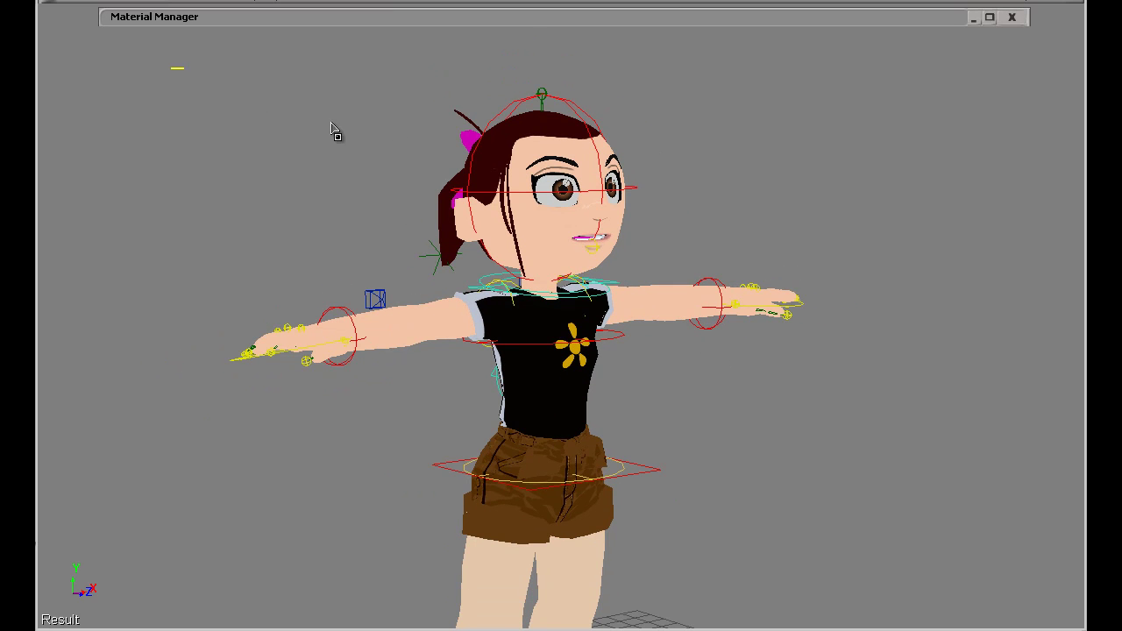
pyautogui.moveTo(169, 66); pyautogui.dragTo(848, 619)
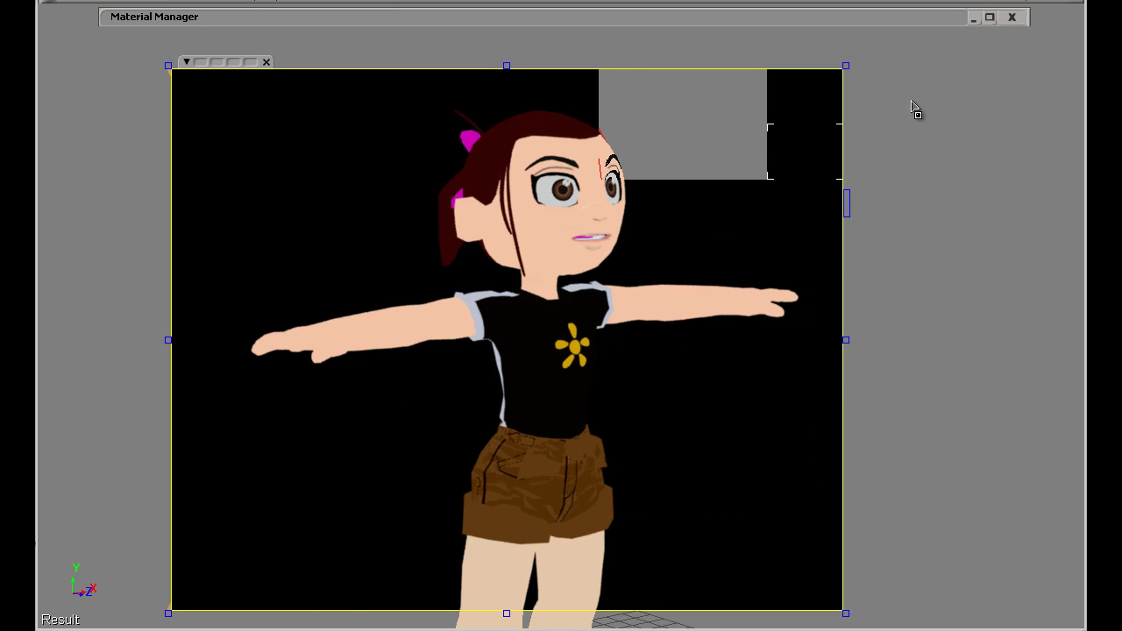
# - Clear the render region and switch the viewport to look through MyCamera
pyautogui.press('q')
pyautogui.click(147, 7)
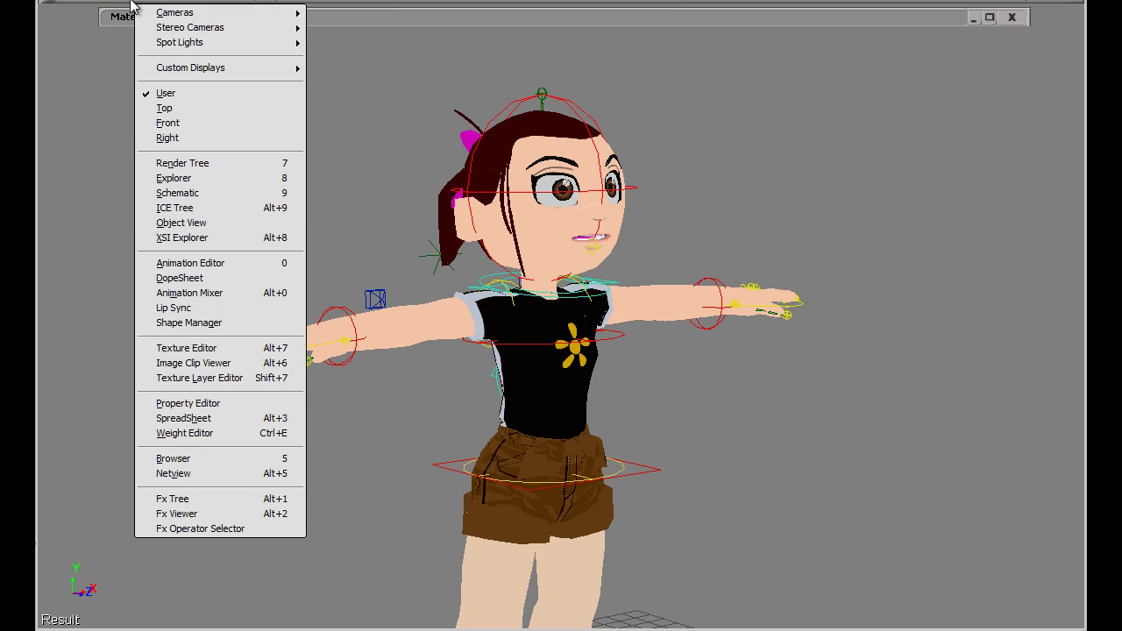
pyautogui.moveTo(235, 17)
pyautogui.click(337, 14)
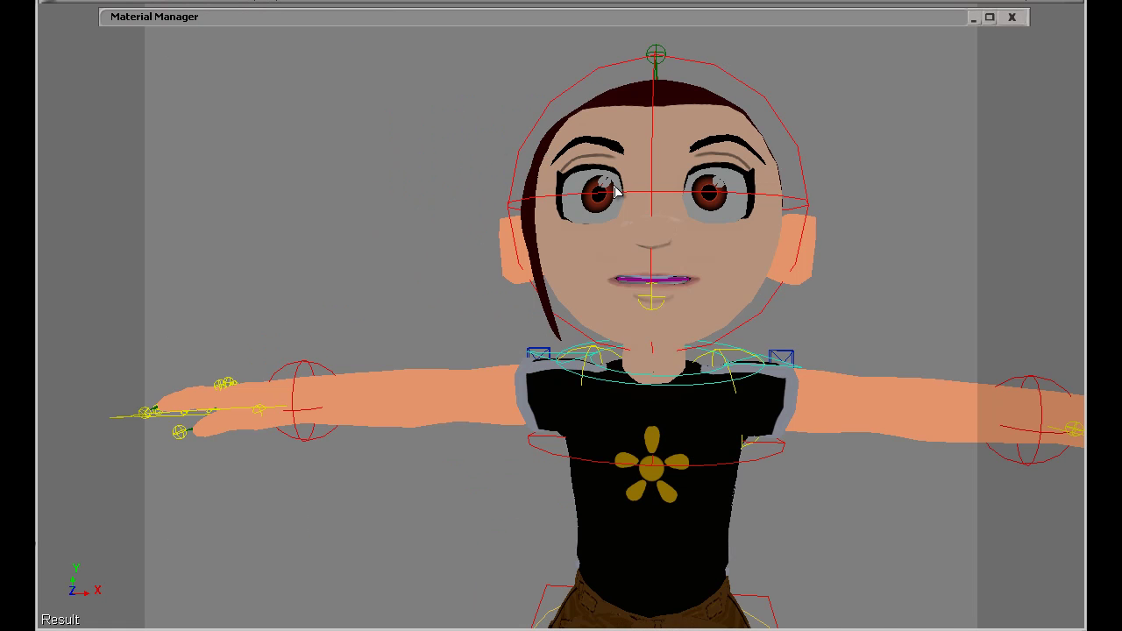
# - Render a region over the head and upper body to check the black toon outlines, then close it
pyautogui.press('q')
pyautogui.moveTo(274, 64); pyautogui.dragTo(851, 308)
pyautogui.moveTo(887, 375); pyautogui.dragTo(901, 589)
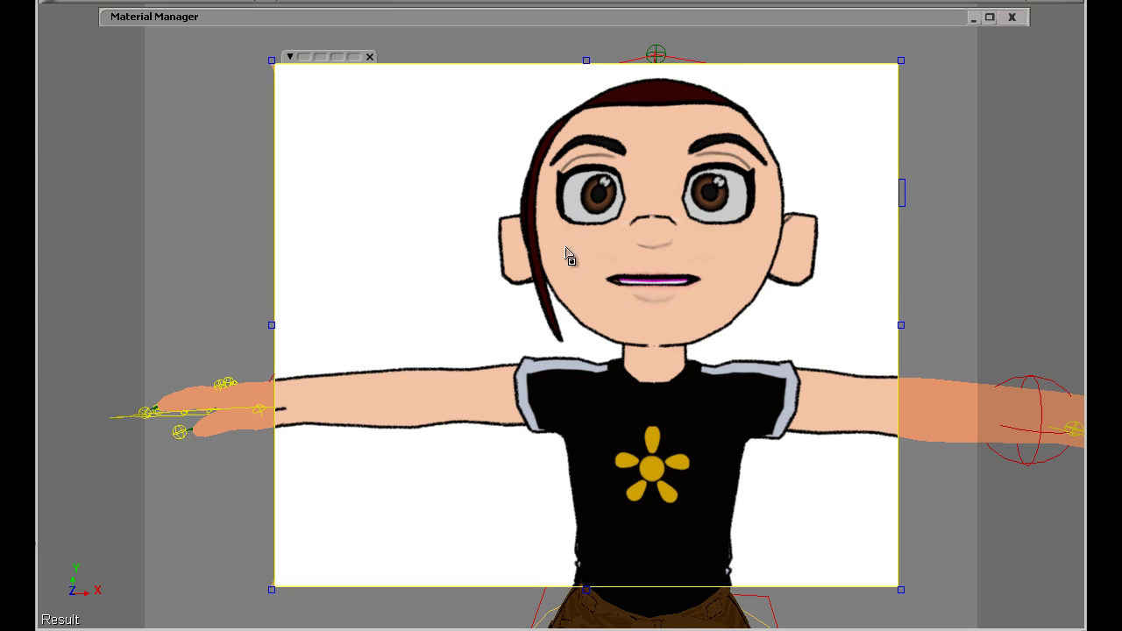
pyautogui.hotkey('shift', 'q')
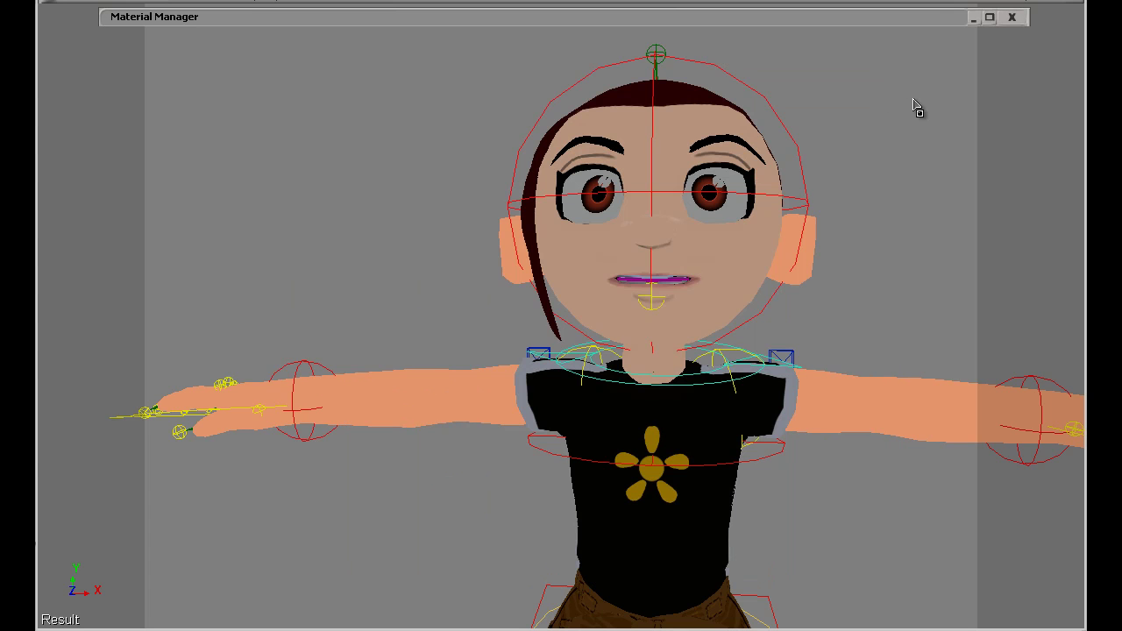
# - Preview the toon outline on the left shoulder and arm, then orbit to a three-quarter side view
pyautogui.moveTo(301, 213); pyautogui.dragTo(533, 515)
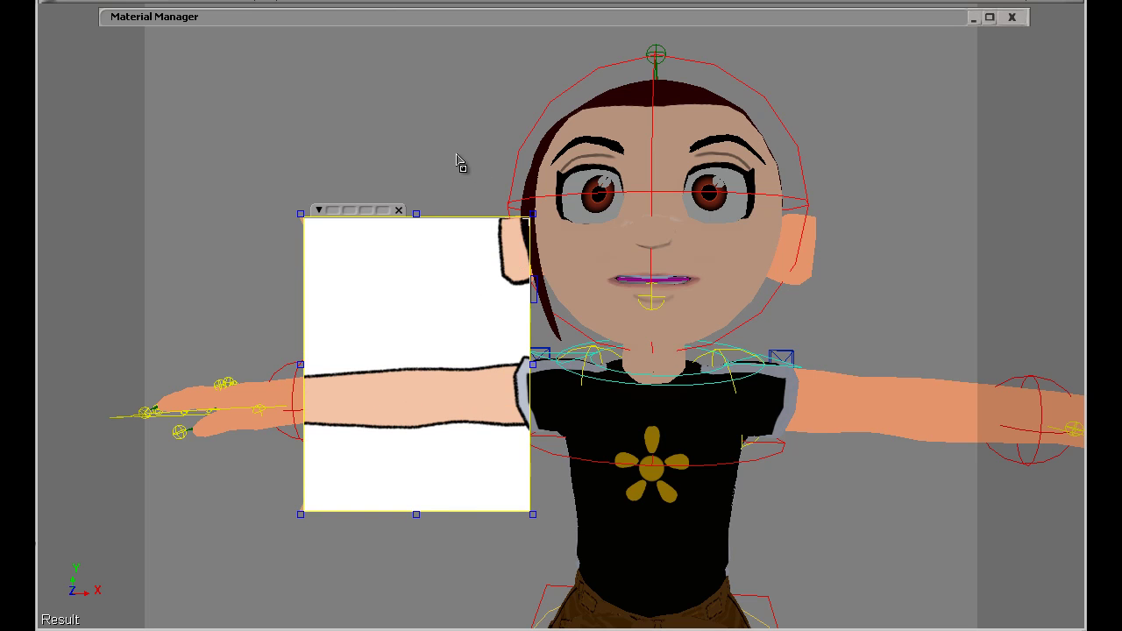
pyautogui.hotkey('shift', 'q')
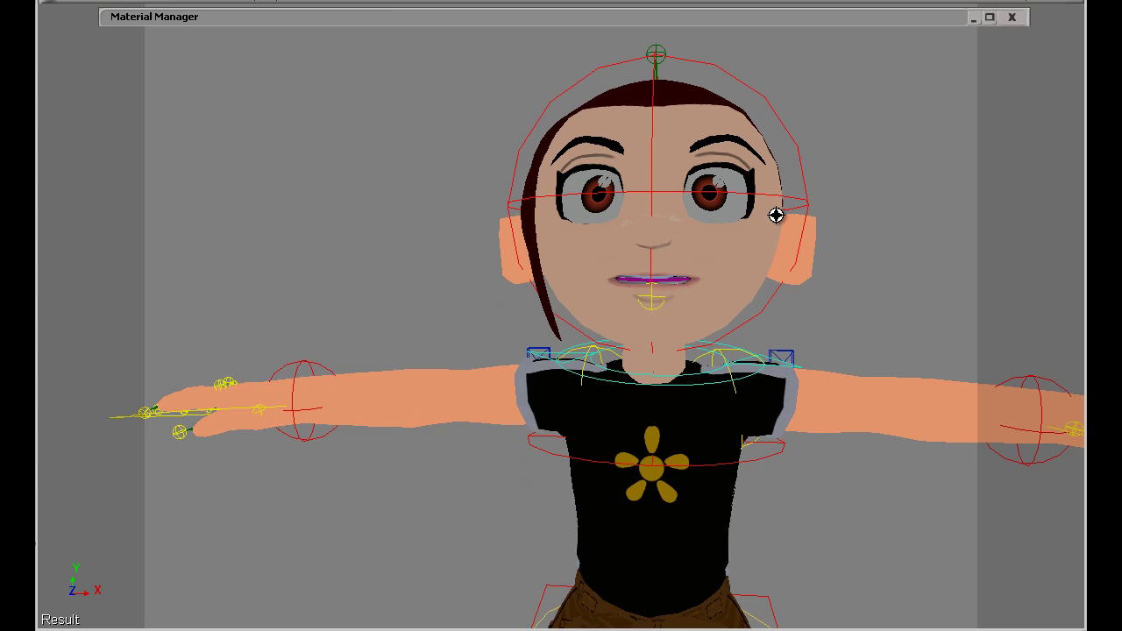
pyautogui.scroll(-3, 745, 259)
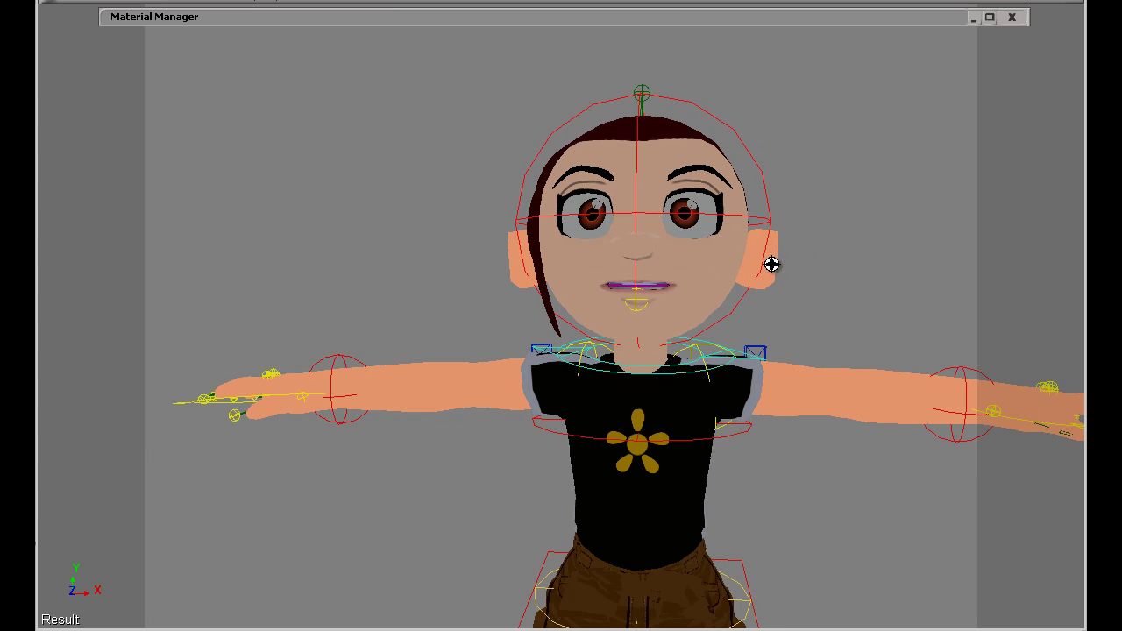
pyautogui.moveTo(791, 265); pyautogui.dragTo(800, 269, button='right')
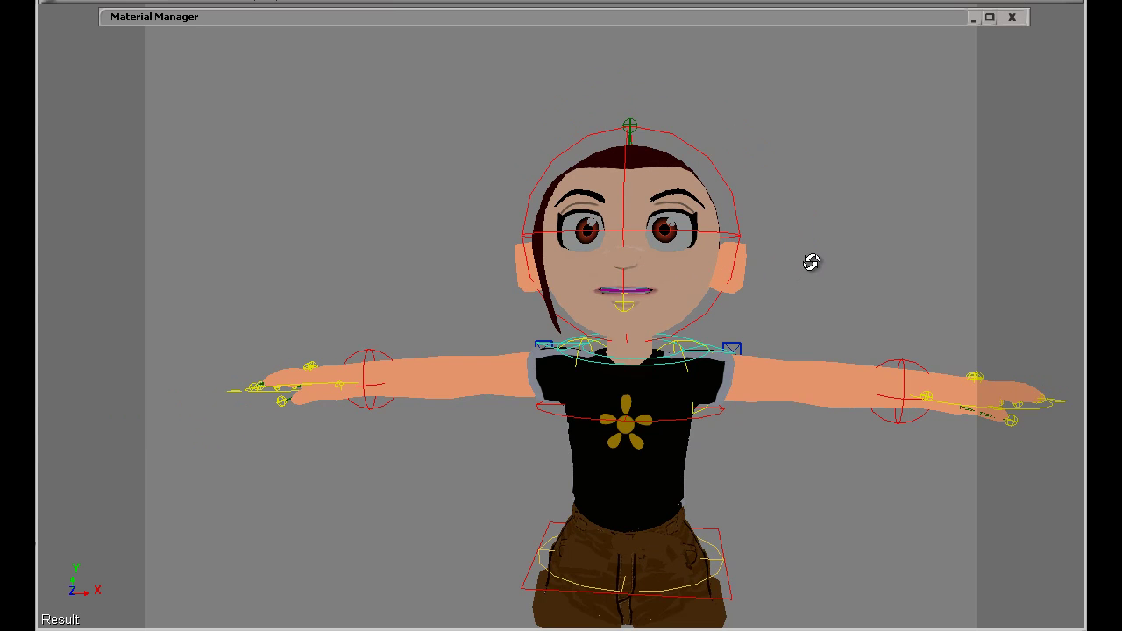
pyautogui.moveTo(811, 262); pyautogui.dragTo(811, 261, button='right')
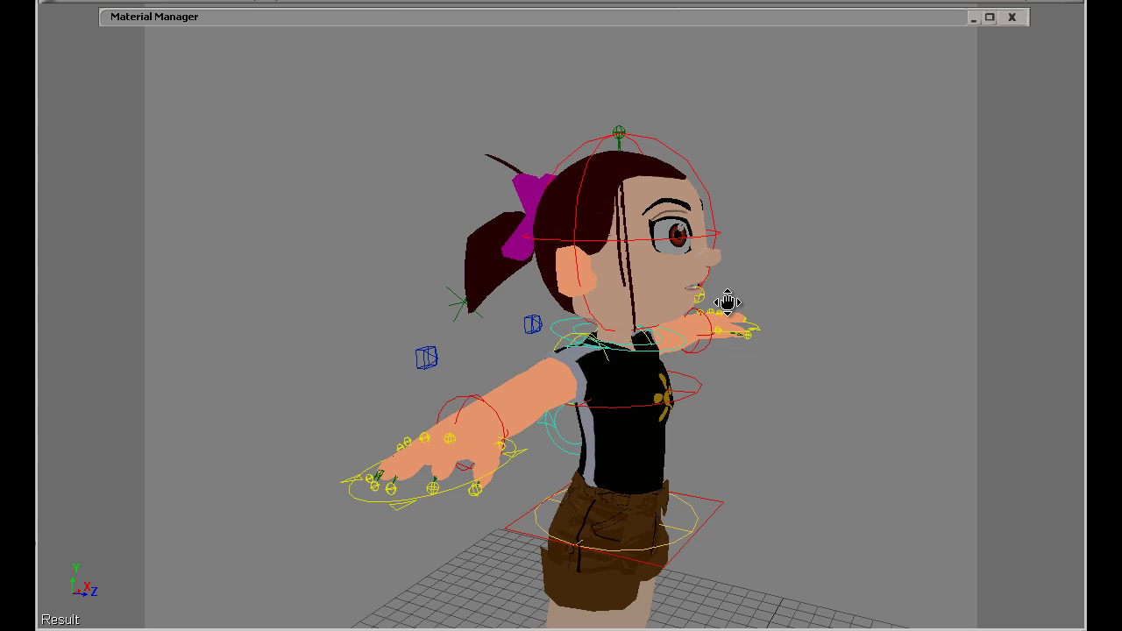
# - Pan the side view, preview a toon-outlined render region over her head and arms, then clear it
pyautogui.keyDown('shift'); pyautogui.moveTo(728, 303); pyautogui.dragTo(726, 304); pyautogui.keyUp('shift')
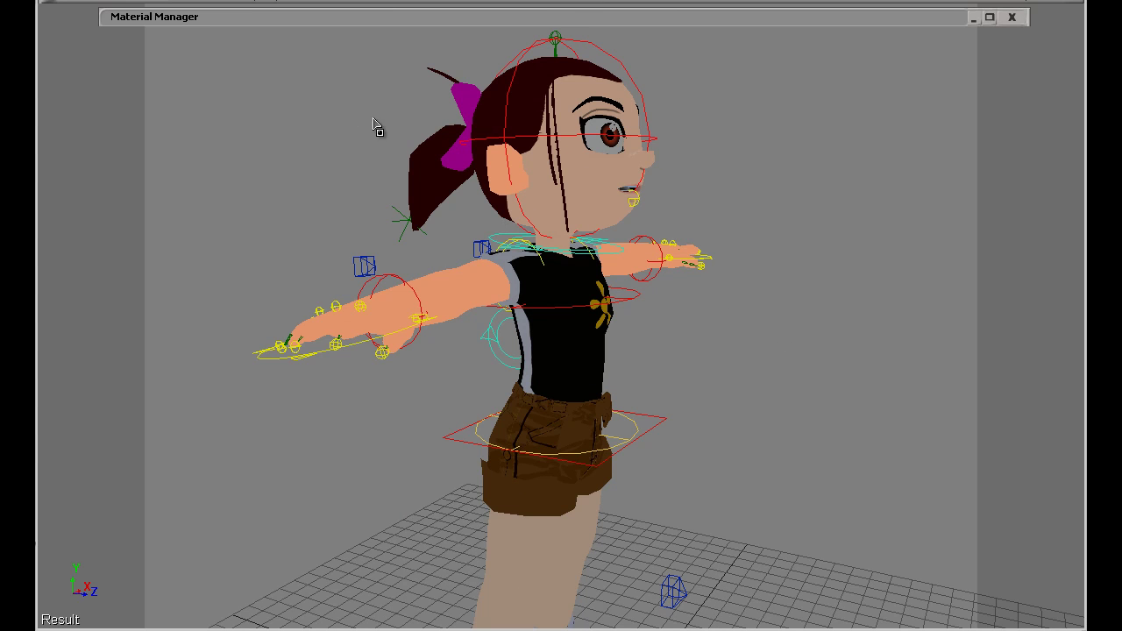
pyautogui.moveTo(283, 71); pyautogui.dragTo(715, 404)
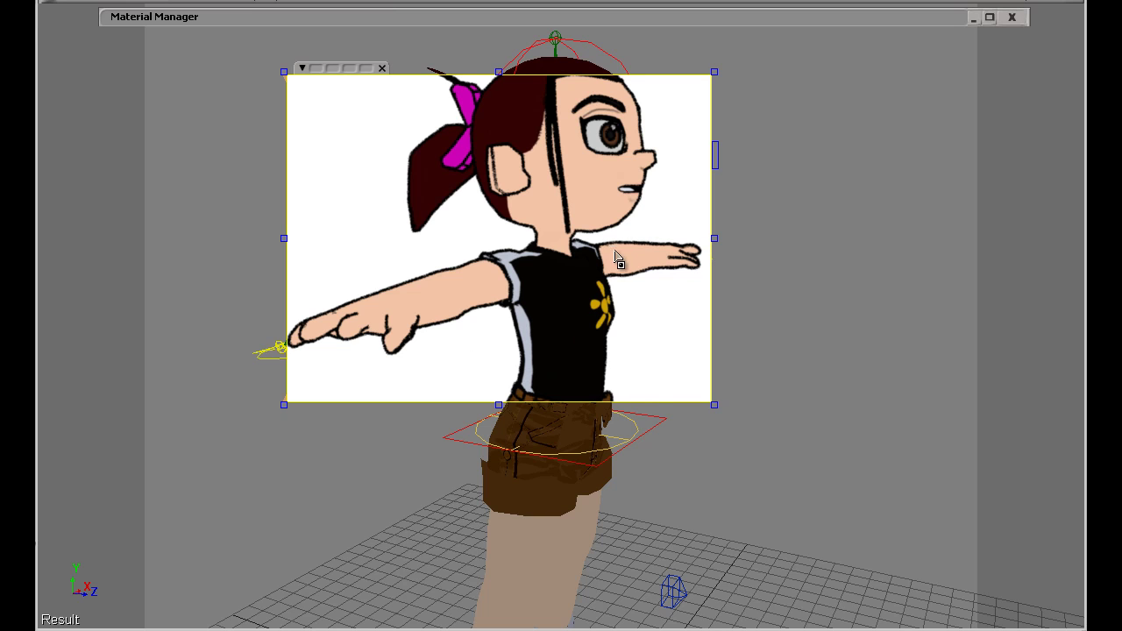
pyautogui.press('q')
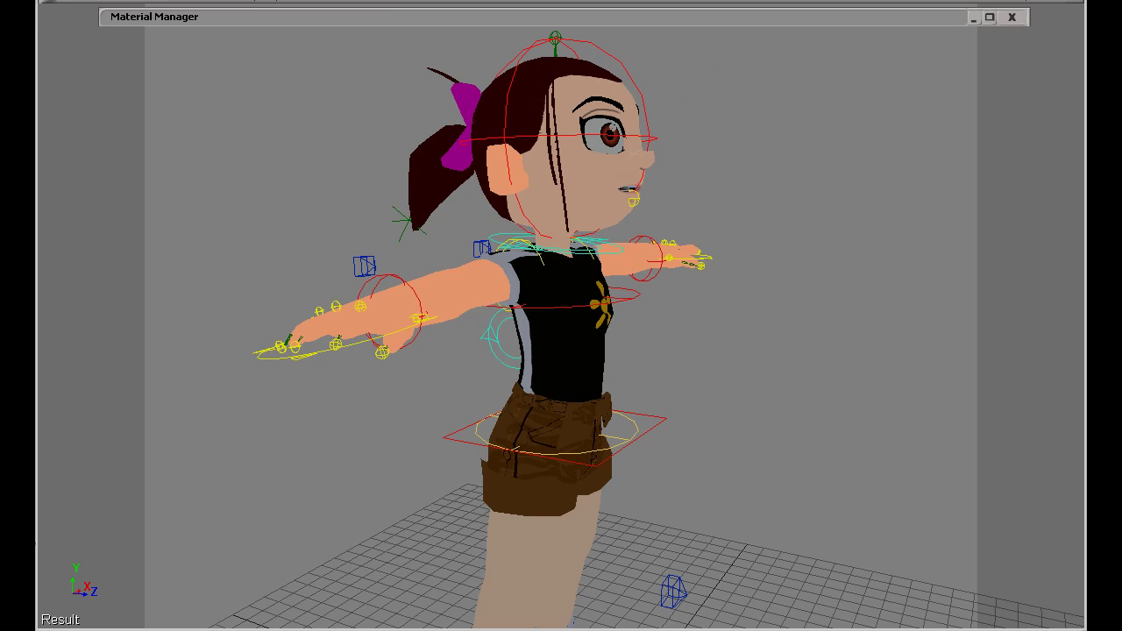